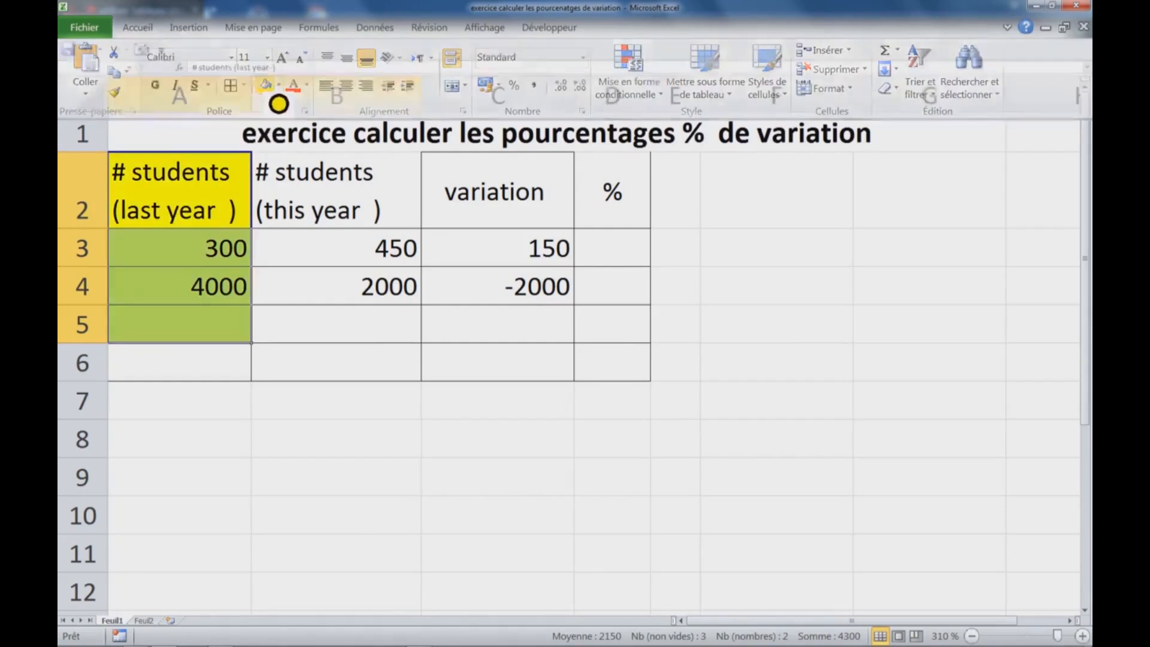
# Give cells B2:B5 a green fill with red text, and clear the variation values in C3 and C4
pyautogui.moveTo(329, 189); pyautogui.dragTo(337, 331)
pyautogui.click(526, 256)
pyautogui.press('Delete')
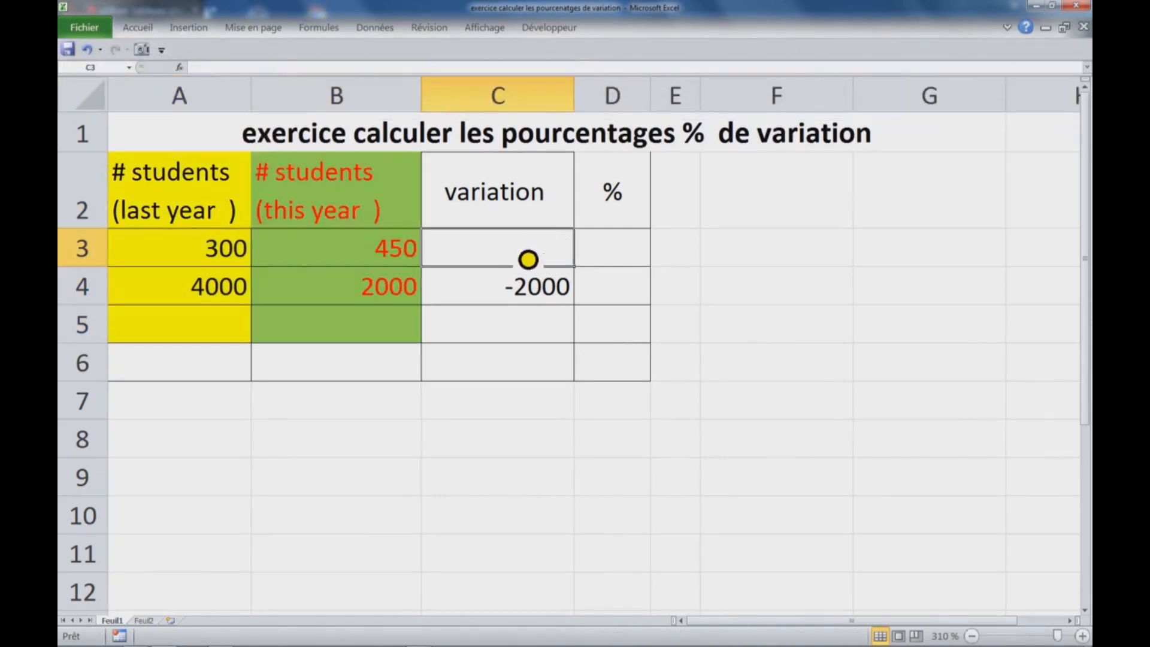
pyautogui.moveTo(526, 256); pyautogui.dragTo(527, 290)
pyautogui.press('Delete')
# Try to calculate the variation in cell C3 with the formula =B2-A3
pyautogui.click(524, 266)
pyautogui.write('=')
pyautogui.click(315, 218)
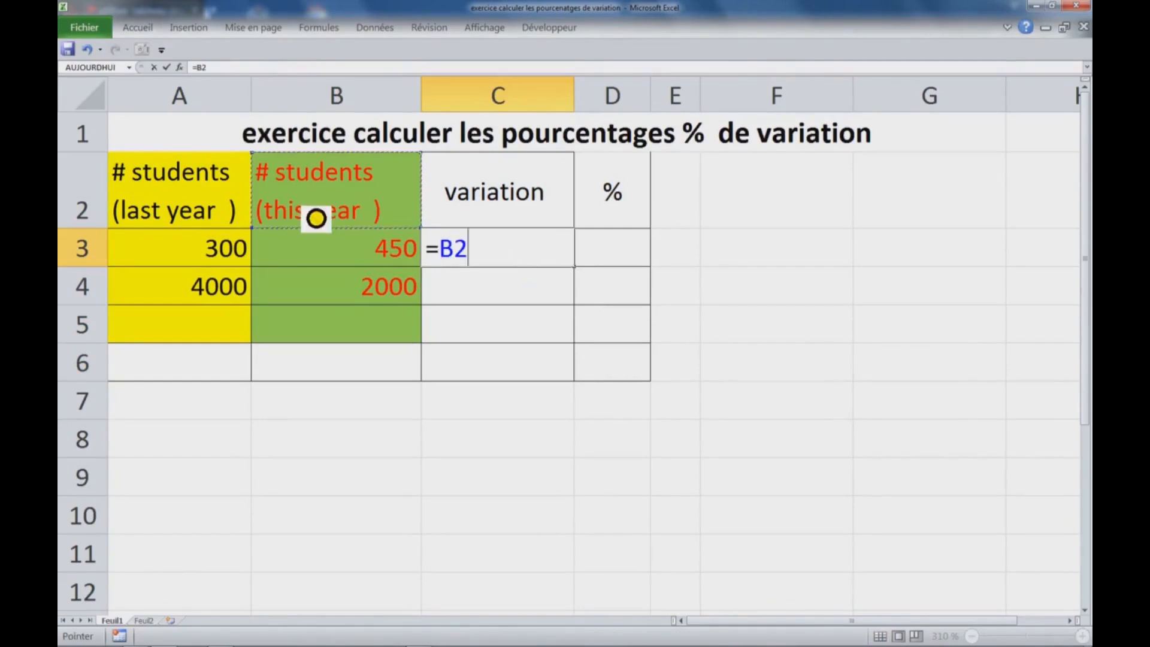
pyautogui.write('-')
pyautogui.click(209, 259)
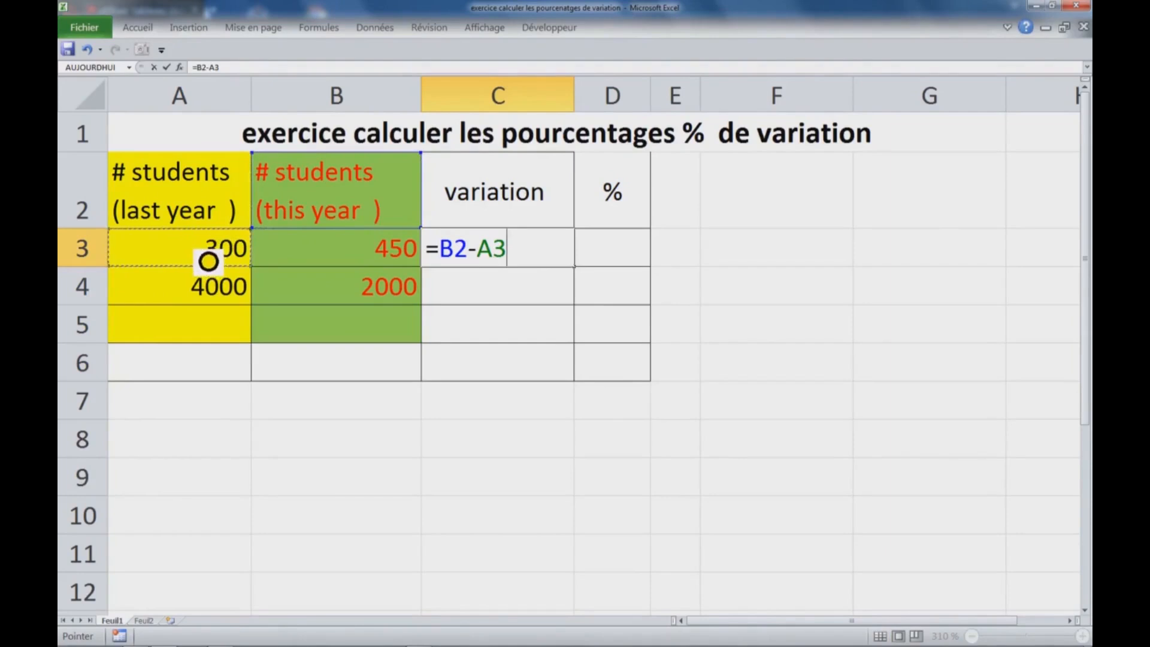
pyautogui.press('Return')
# Replace the formula in C3 with =B3-A3 to subtract last year's students from this year's
pyautogui.click(531, 259)
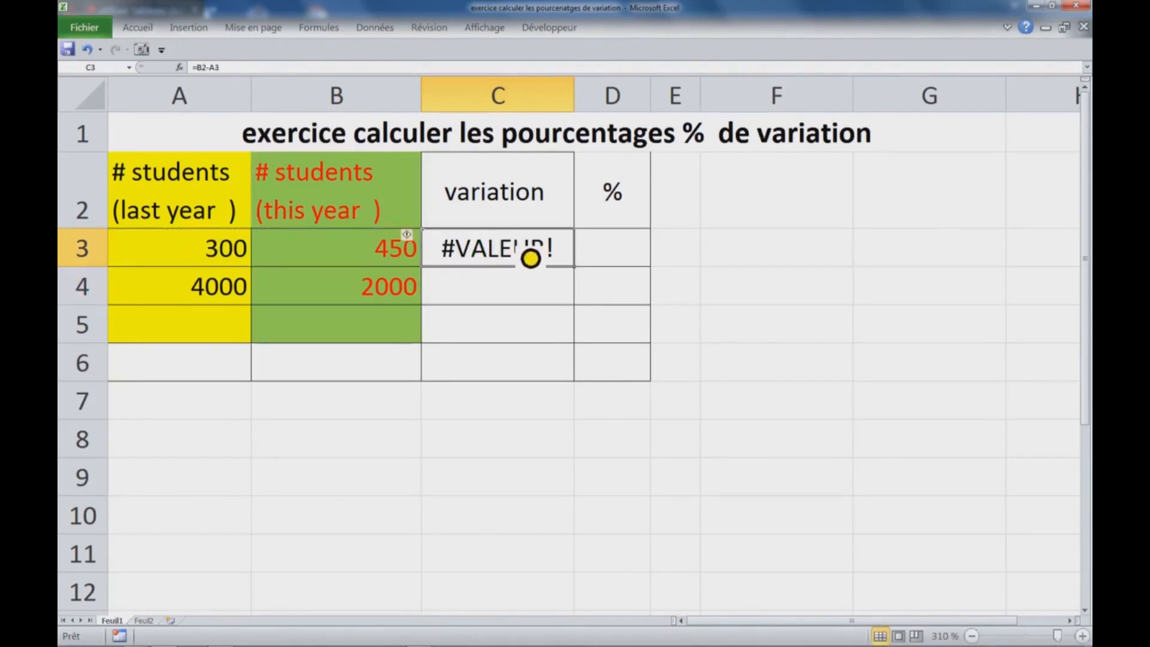
pyautogui.write('=')
pyautogui.click(398, 258)
pyautogui.write('-')
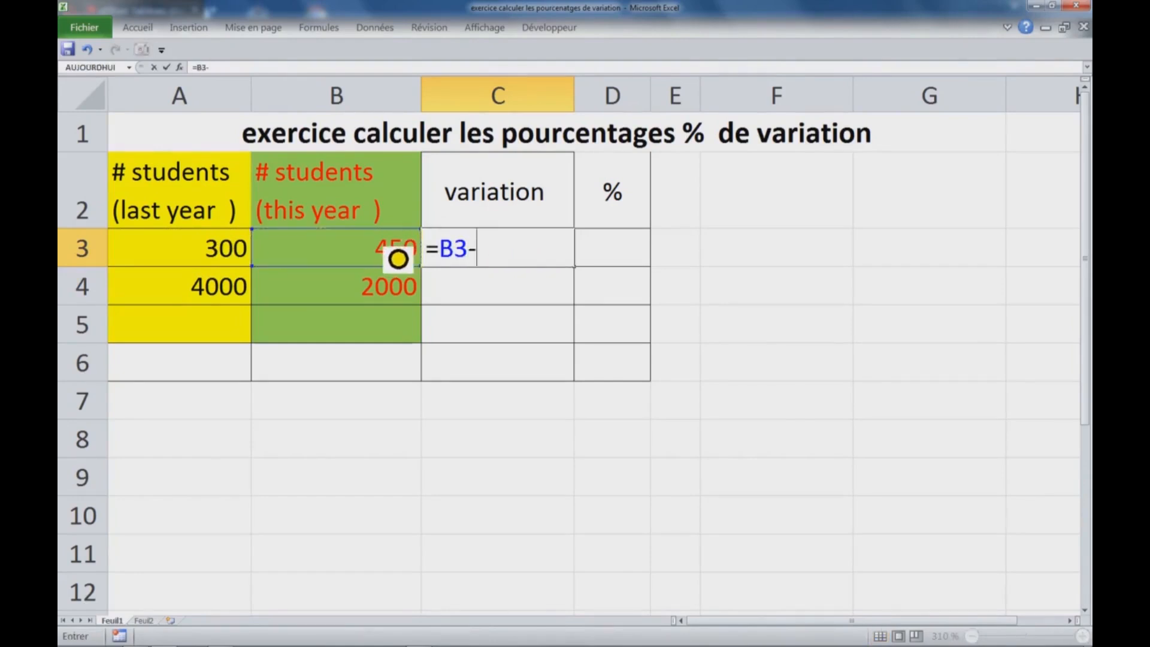
pyautogui.click(227, 261)
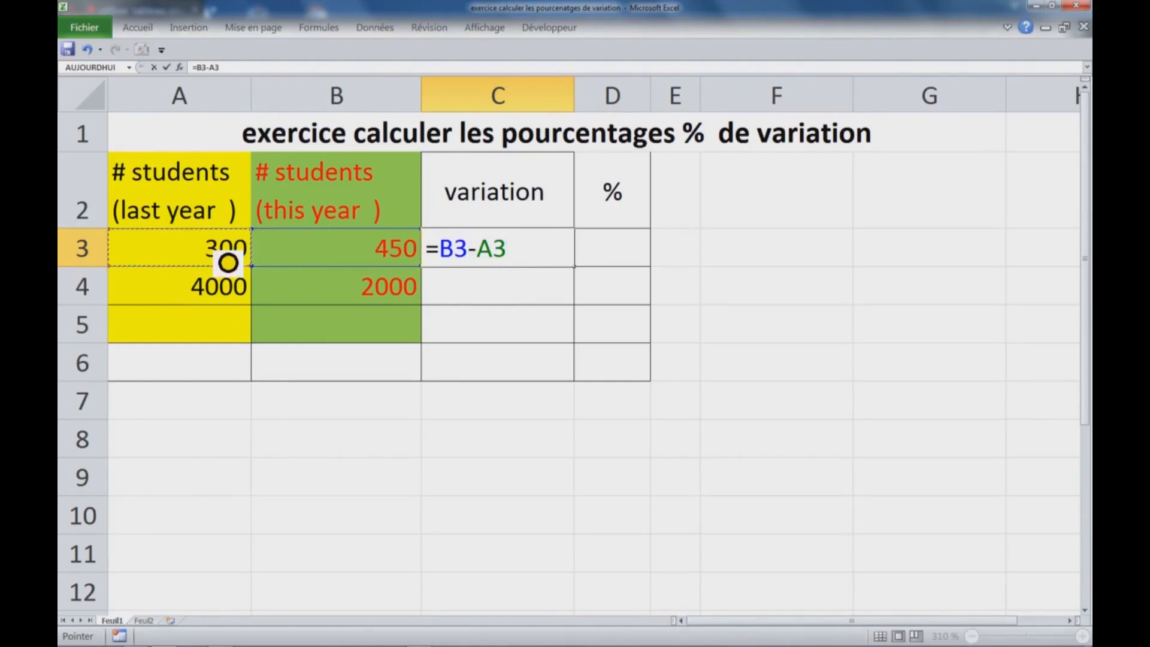
pyautogui.press('Return')
pyautogui.click(566, 253)
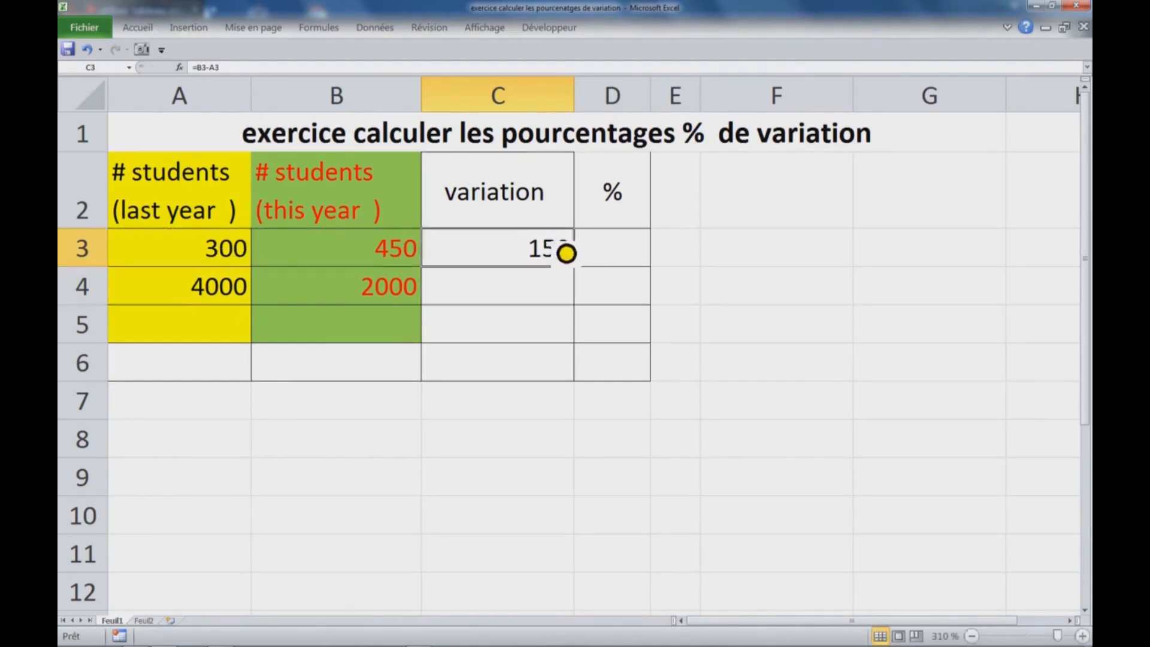
# Enter the formula =C3/A3 in cell D3 to divide the variation by last year's students
pyautogui.click(607, 259)
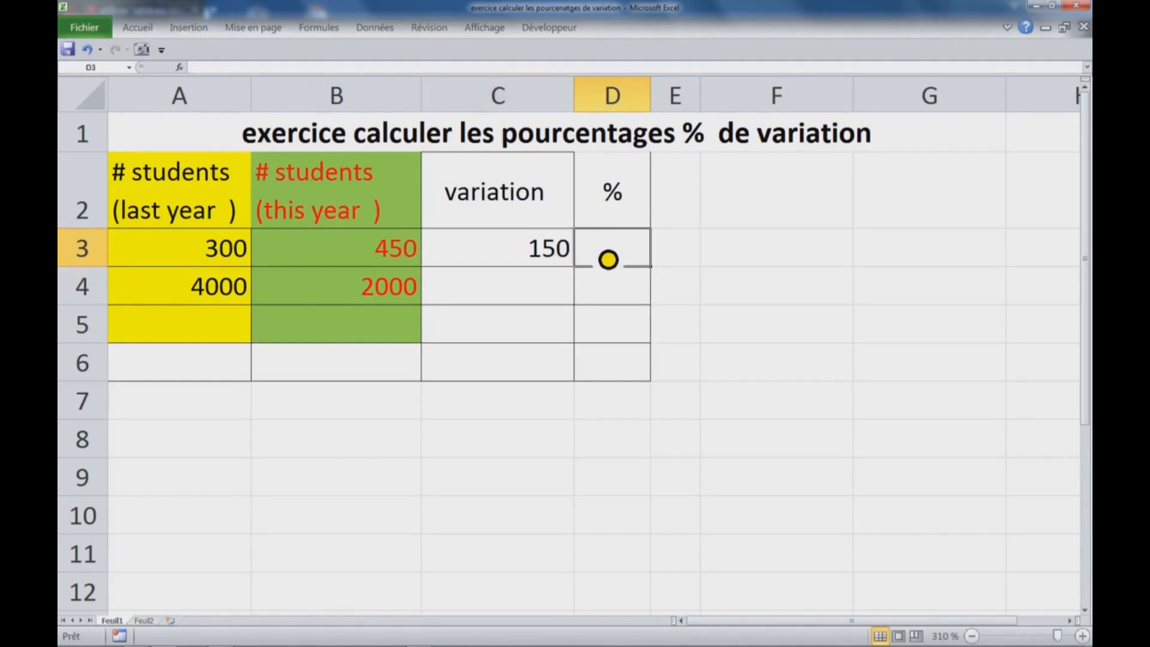
pyautogui.write('=')
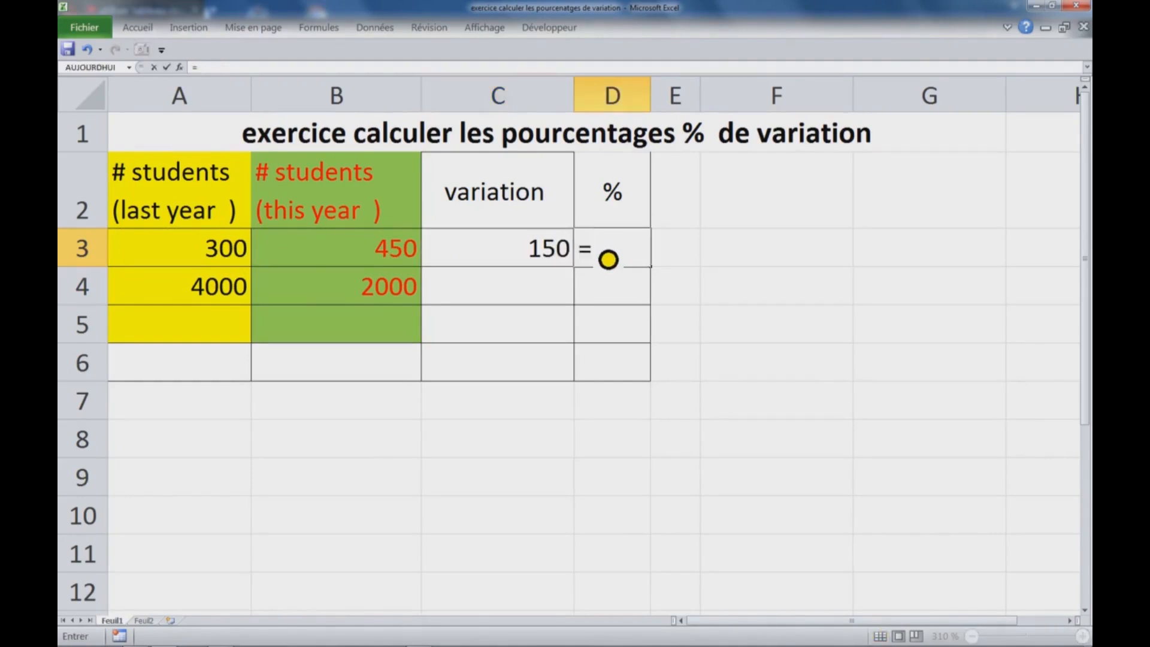
pyautogui.click(557, 260)
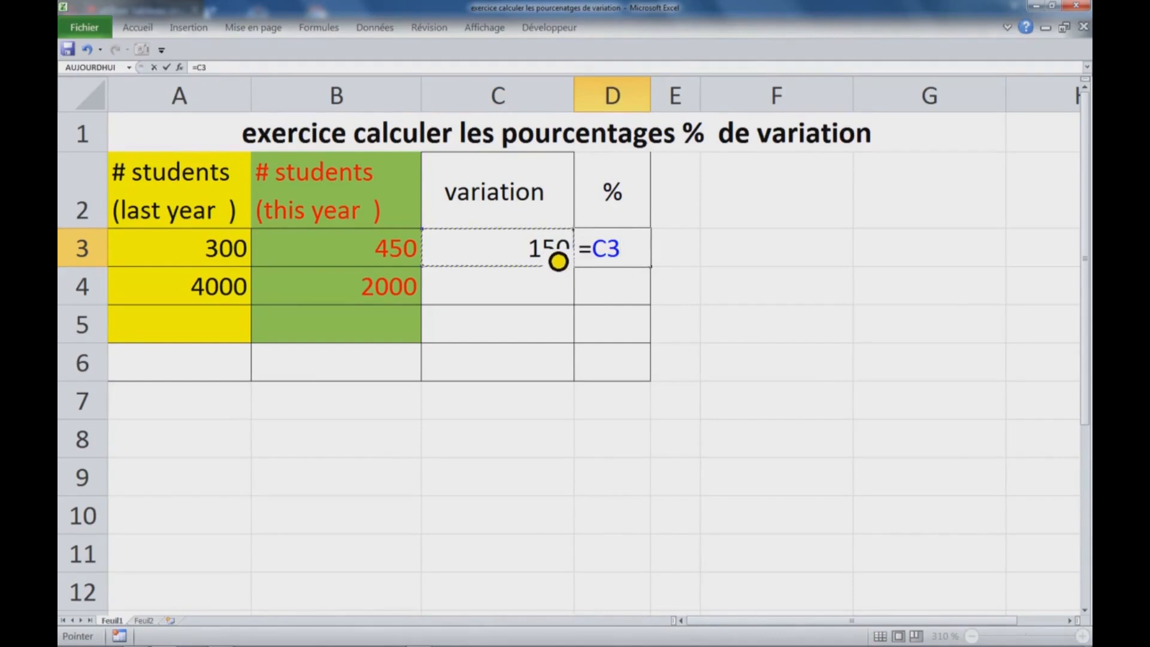
pyautogui.write('/')
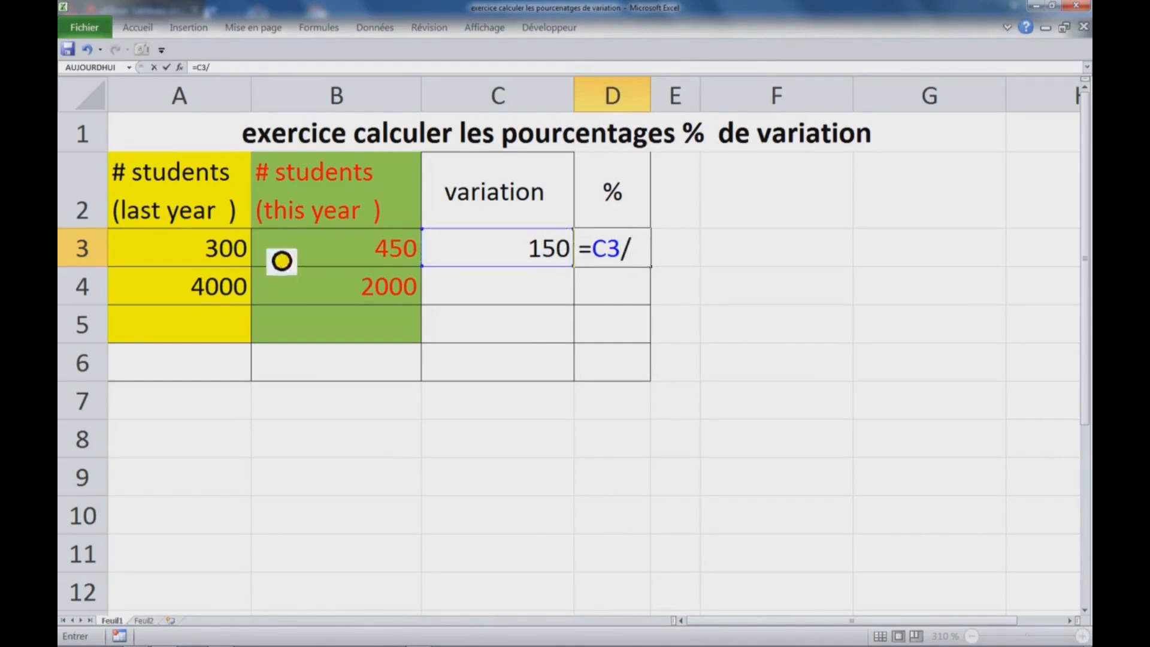
pyautogui.click(232, 262)
pyautogui.press('Return')
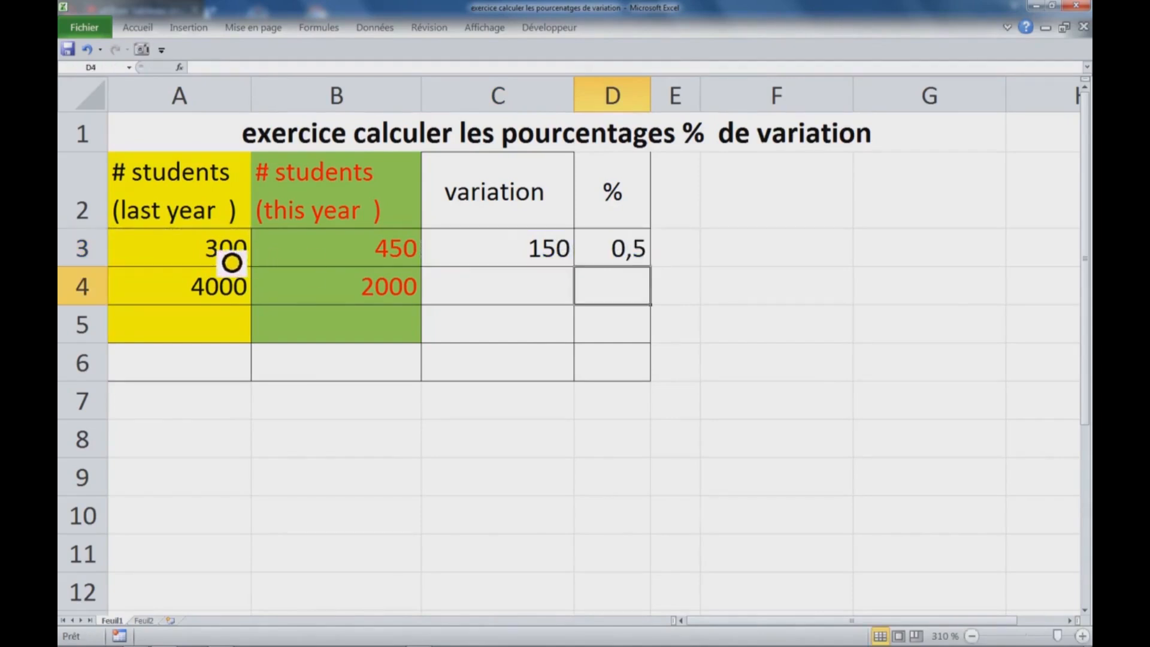
# Format D3 as Pourcentage with 2 decimals and widen column D slightly
pyautogui.click(626, 261)
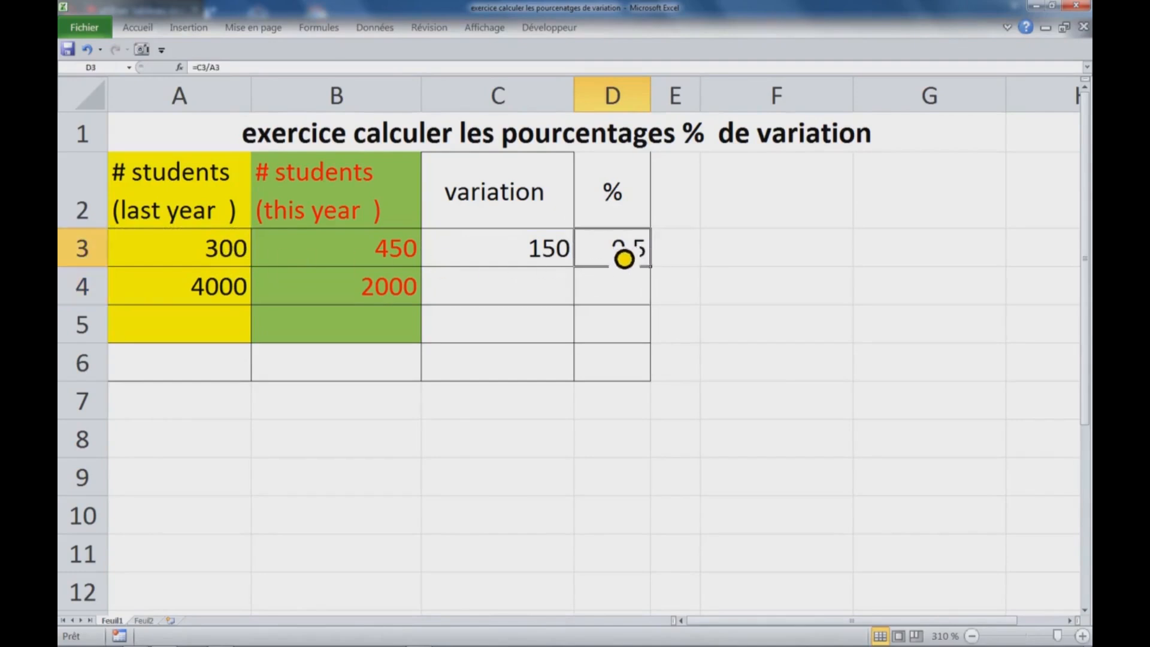
pyautogui.rightClick(623, 259)
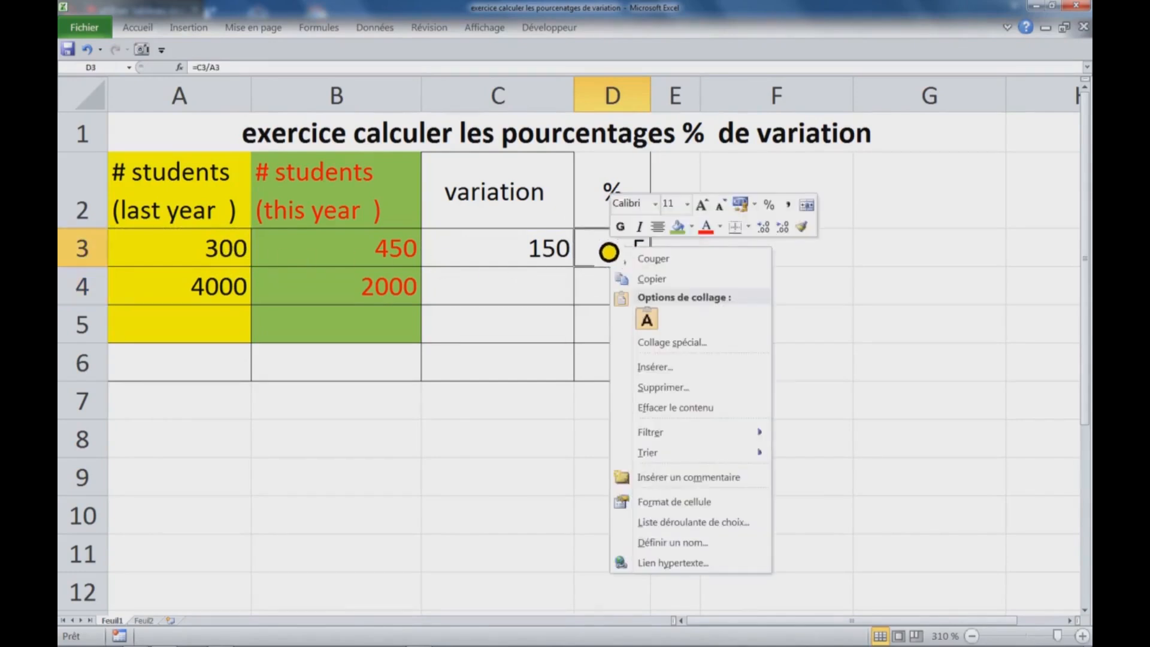
pyautogui.click(686, 513)
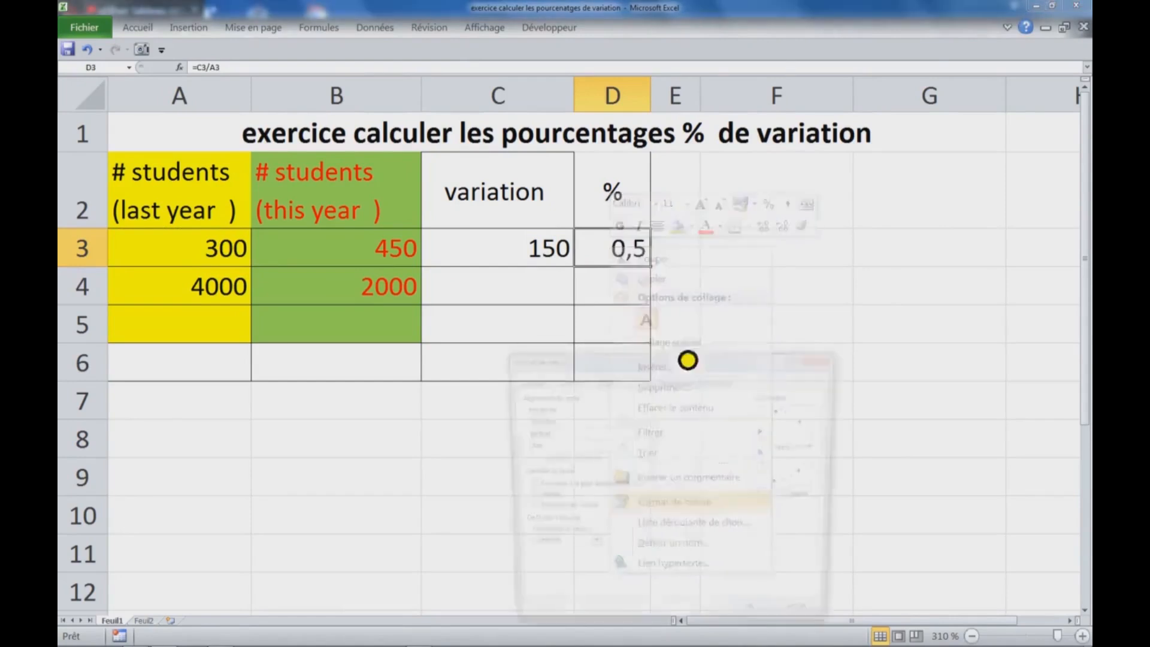
pyautogui.moveTo(674, 311); pyautogui.dragTo(808, 78)
pyautogui.click(672, 89)
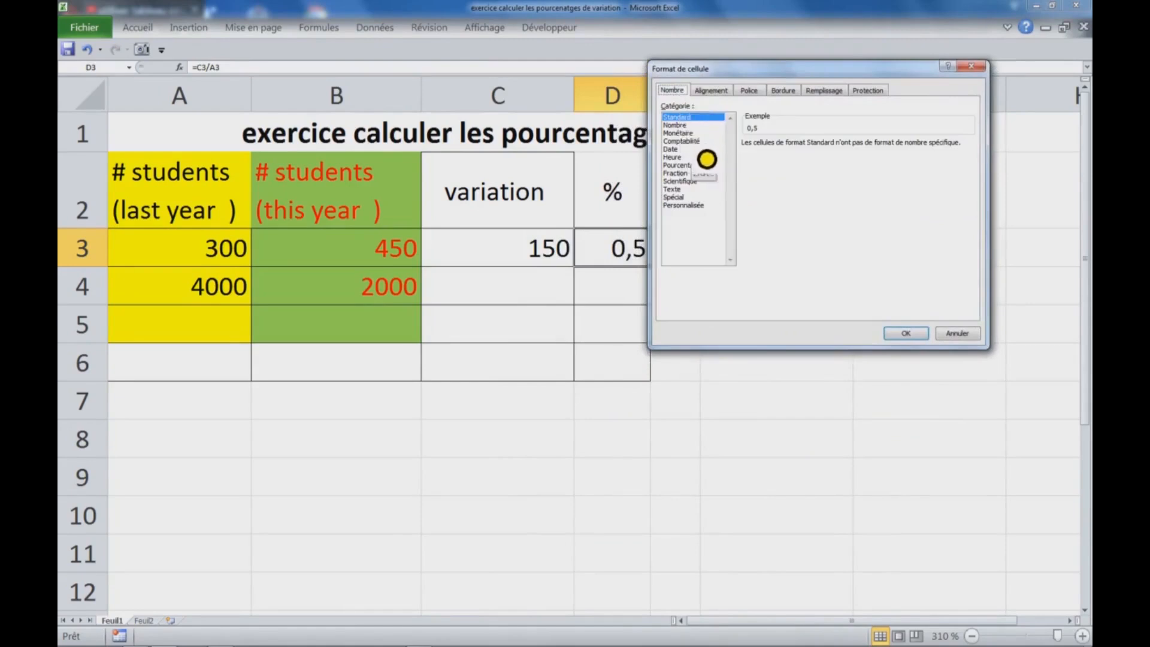
pyautogui.click(707, 166)
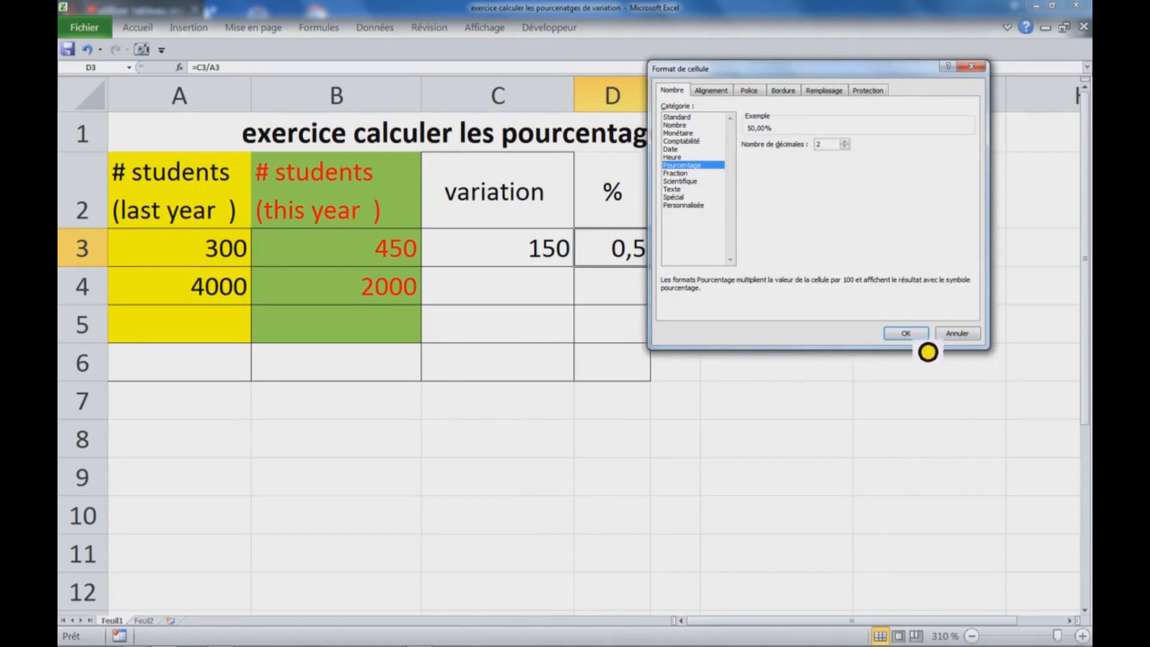
pyautogui.click(912, 335)
pyautogui.moveTo(659, 99); pyautogui.dragTo(683, 105)
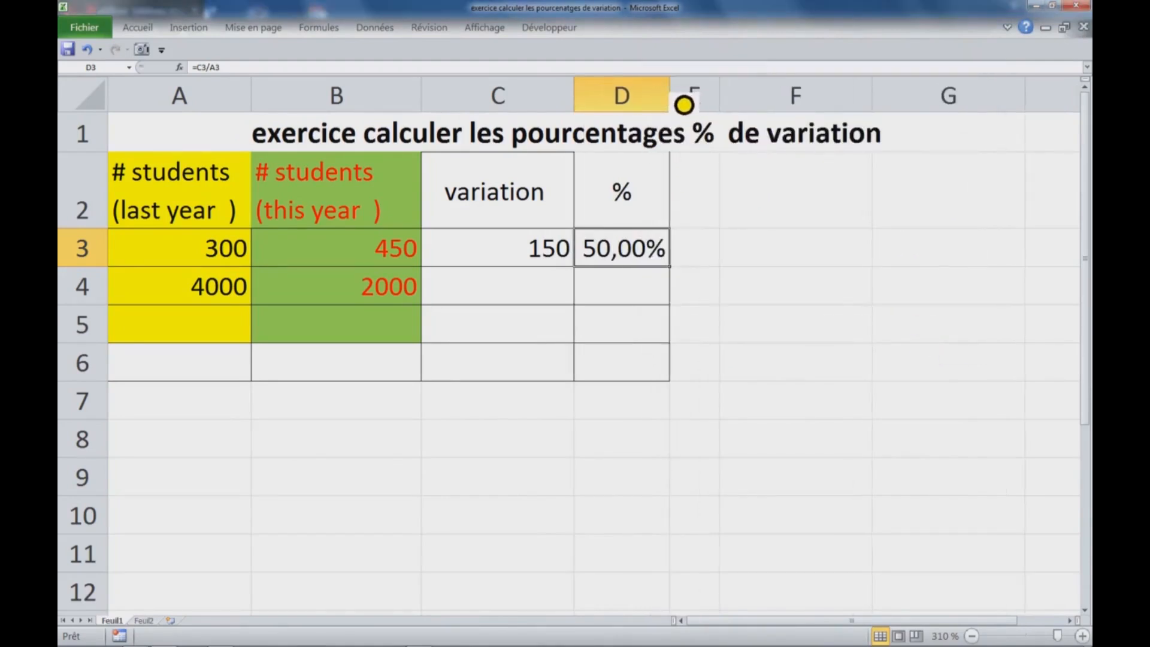
pyautogui.click(705, 252)
pyautogui.click(621, 256)
pyautogui.click(544, 261)
pyautogui.click(707, 262)
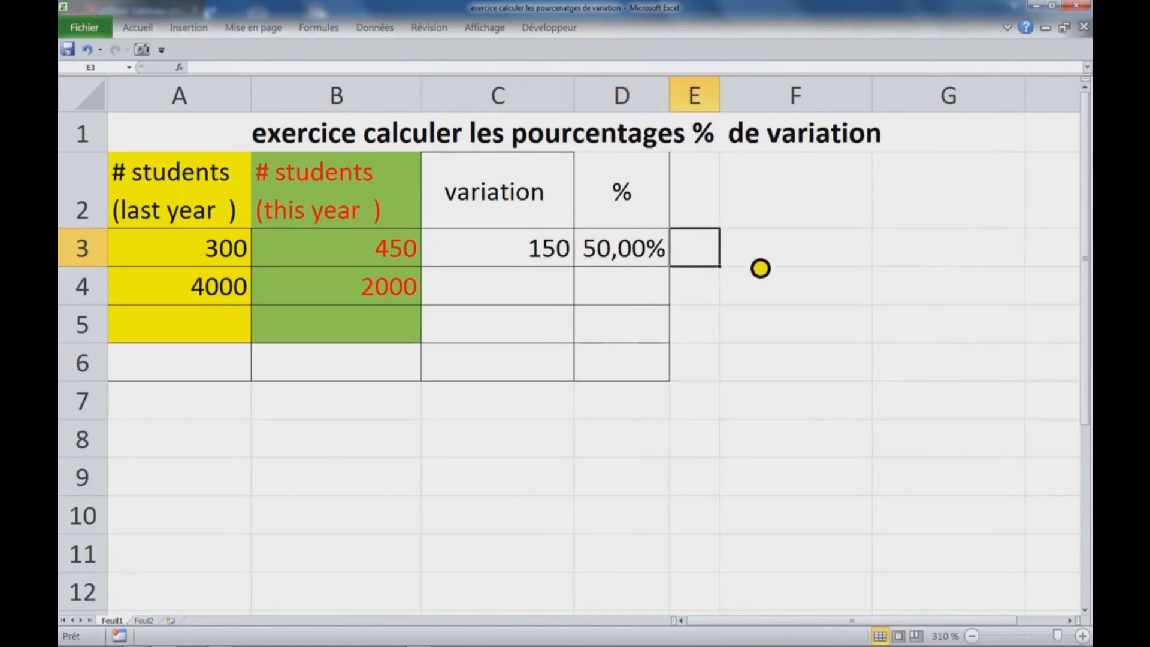
pyautogui.write('=si')
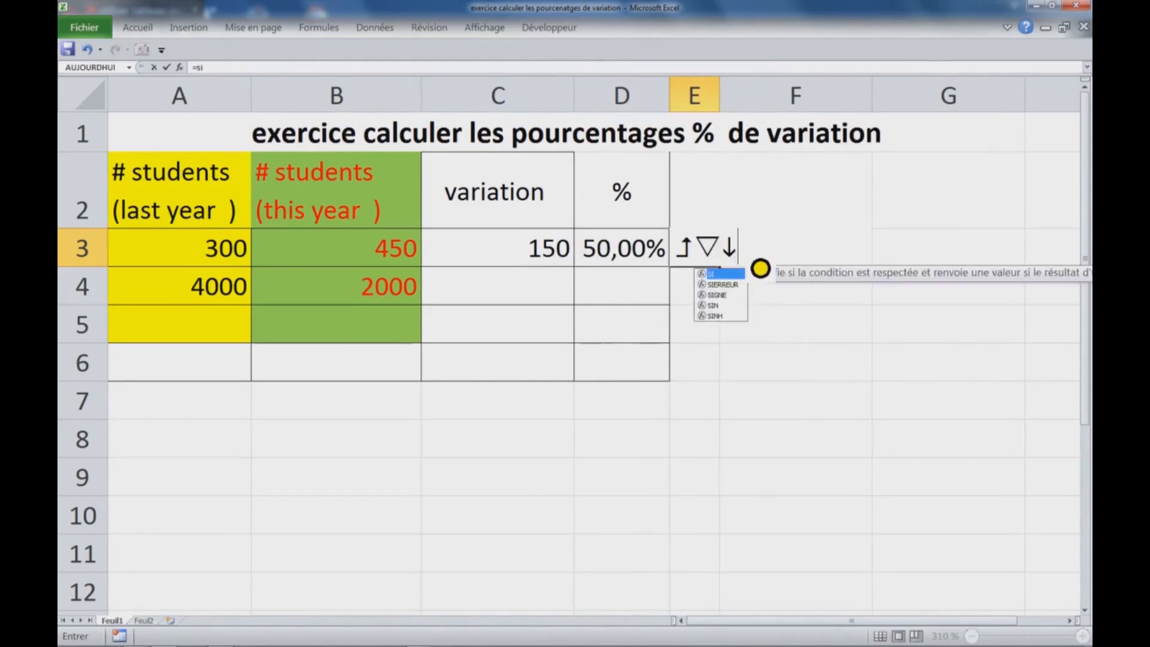
pyautogui.write('(')
pyautogui.press('BackSpace')
pyautogui.press('BackSpace')
pyautogui.press('BackSpace')
pyautogui.press('BackSpace')
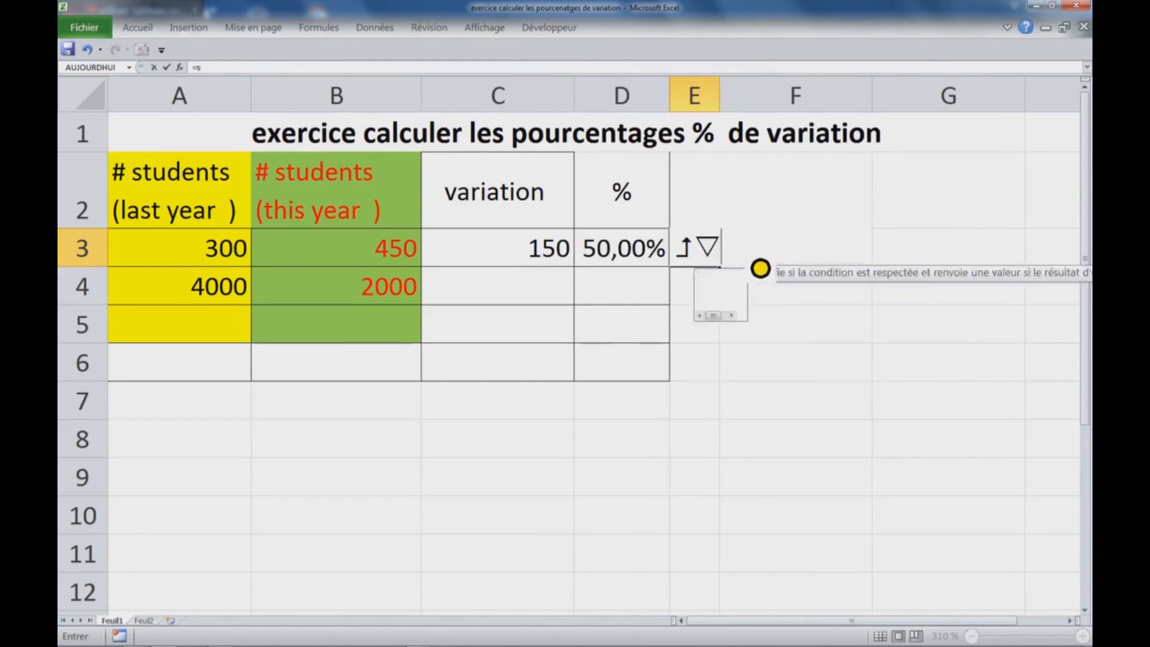
pyautogui.press('Escape')
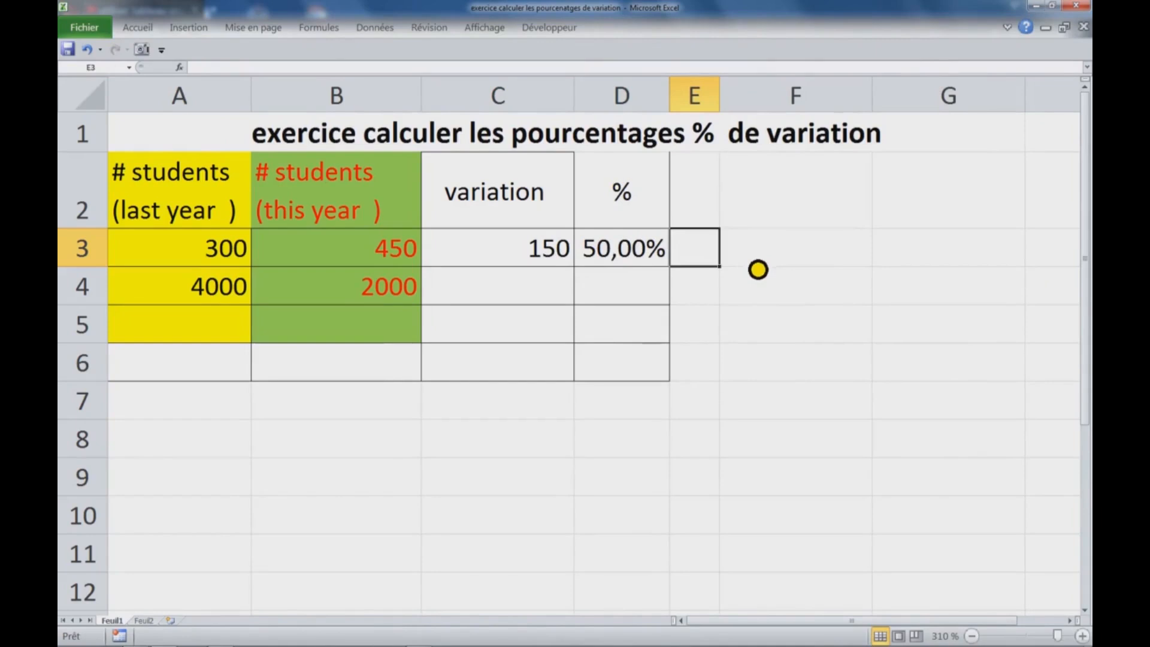
# Change the font of cell E3 from Wingdings 3 to Tw Cen MT Condensed Extra Bold
pyautogui.click(162, 33)
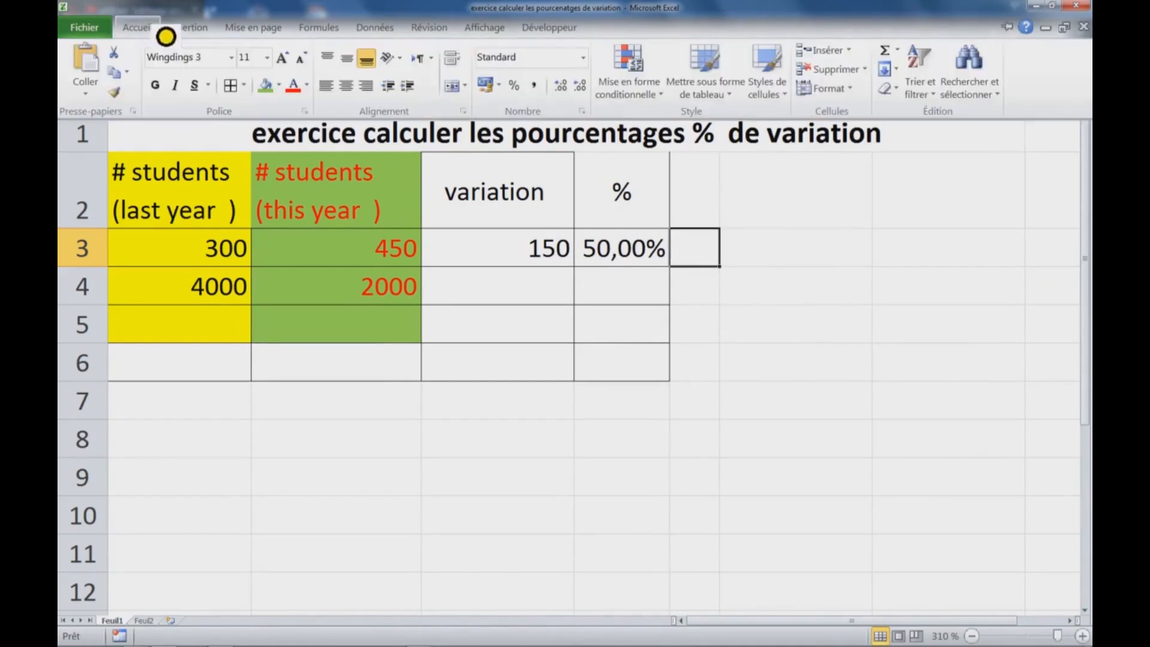
pyautogui.click(206, 58)
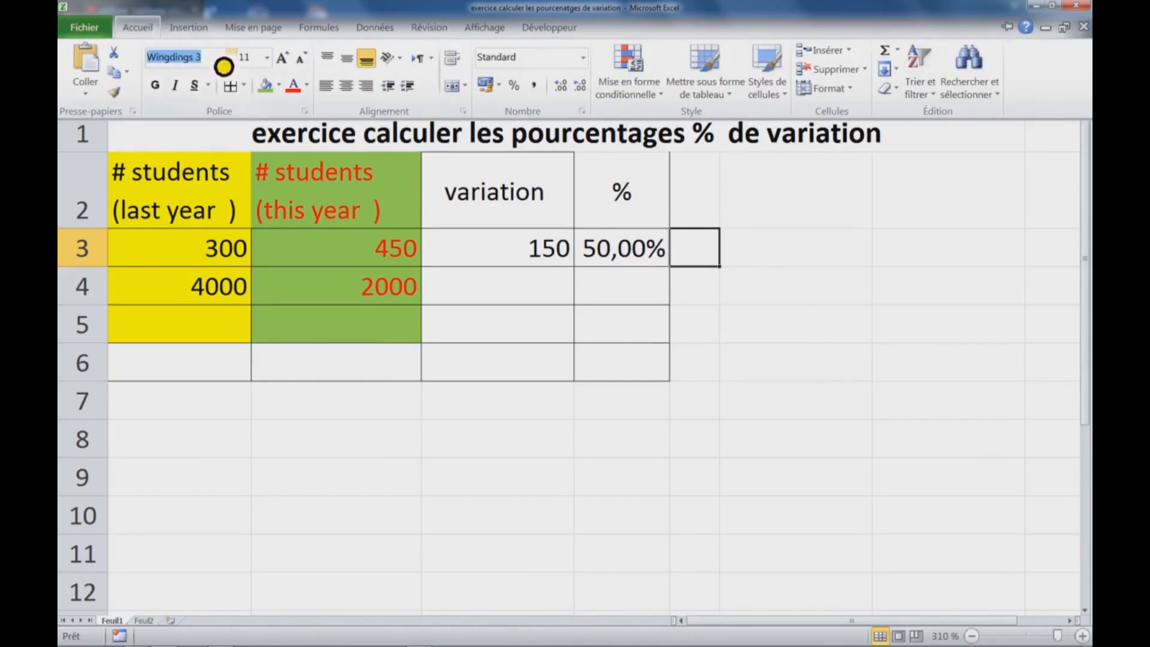
pyautogui.click(232, 59)
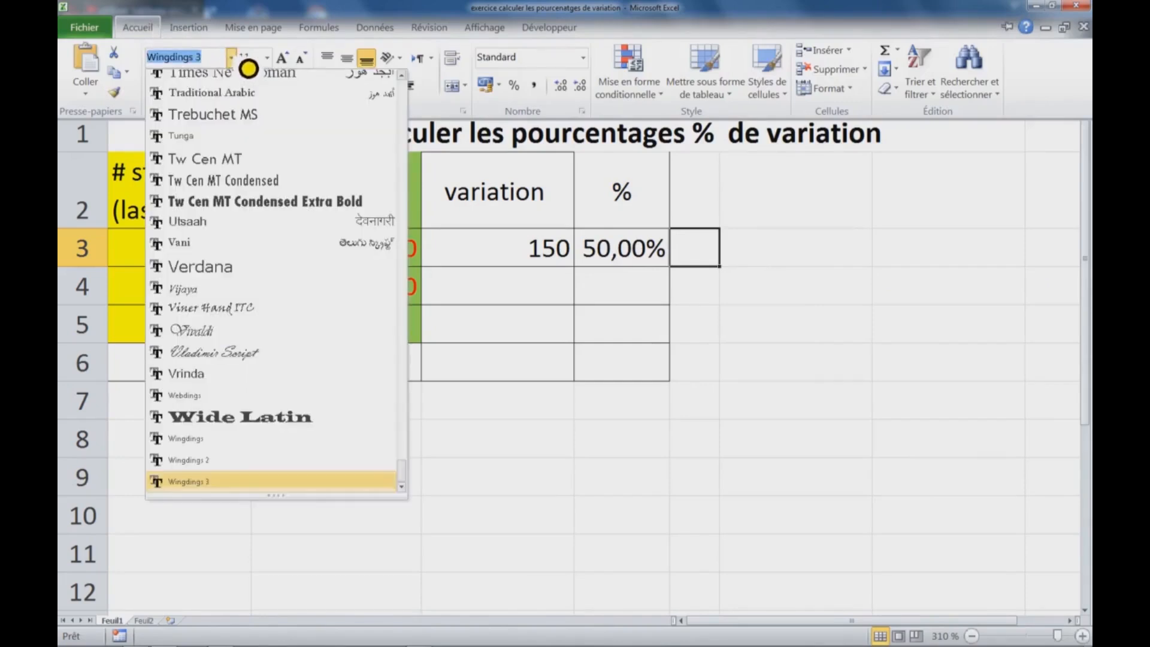
pyautogui.click(250, 201)
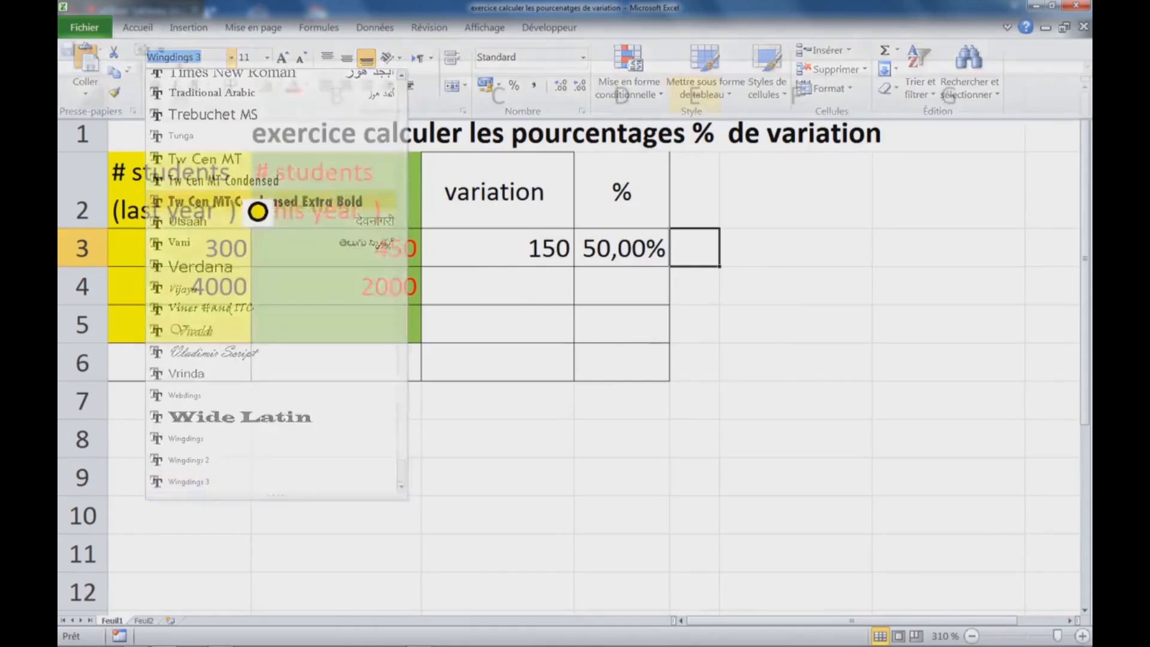
# Enter the formula =SI(C3>0;"p";"q") in cell E3 to mark whether the variation is positive
pyautogui.write('=')
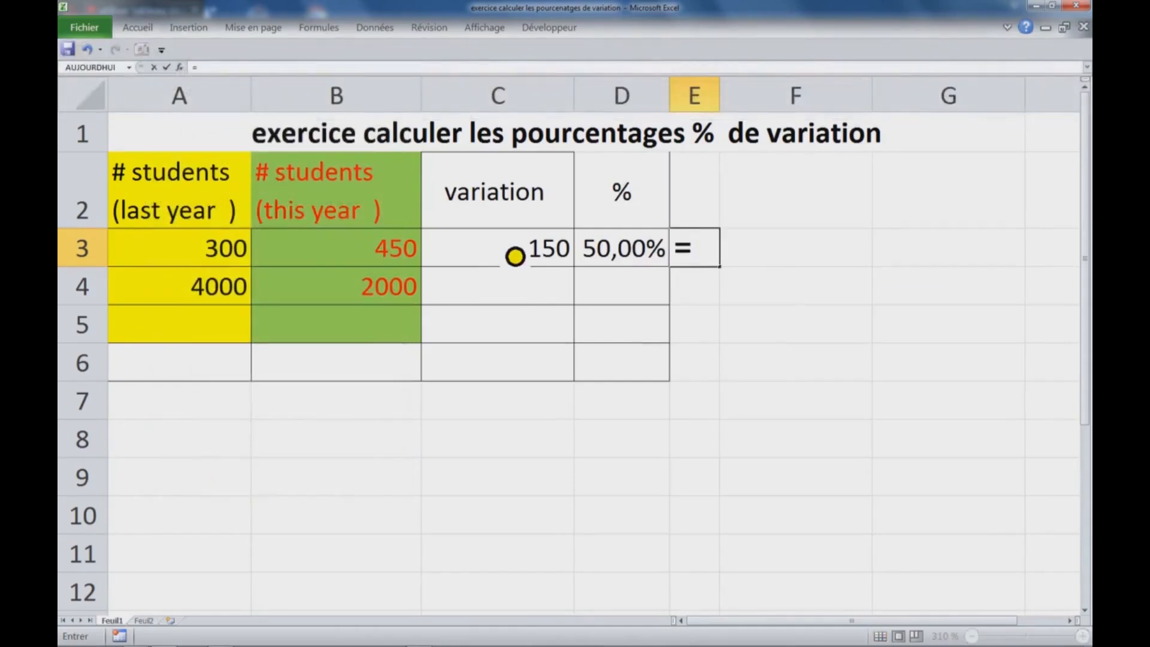
pyautogui.write('si(')
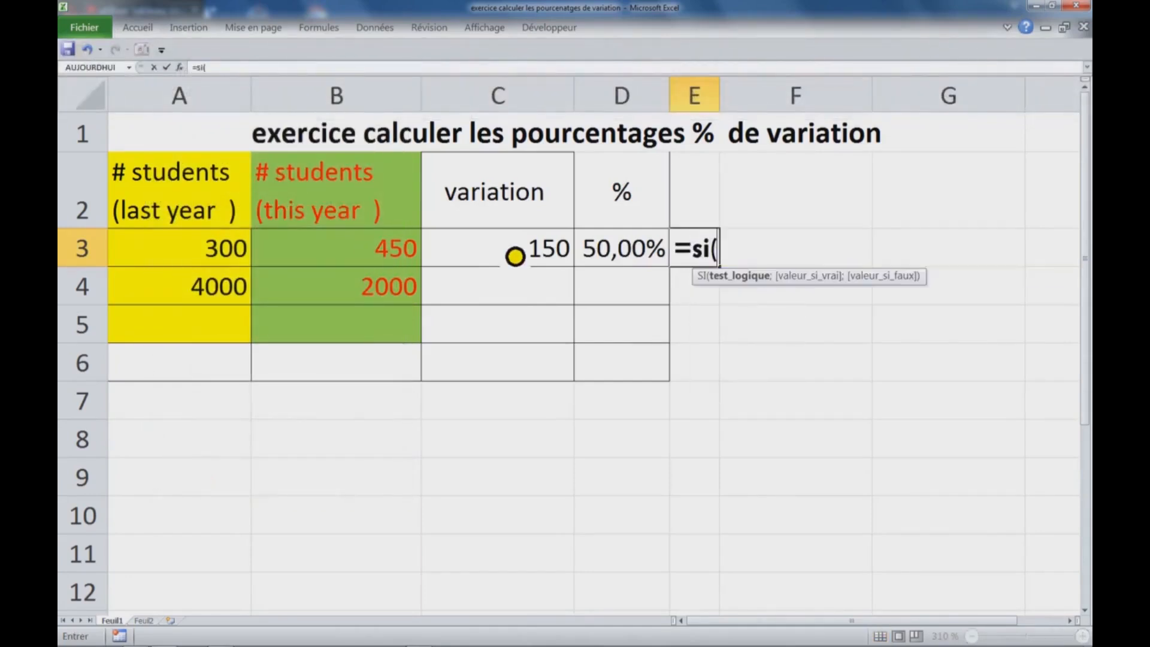
pyautogui.click(518, 260)
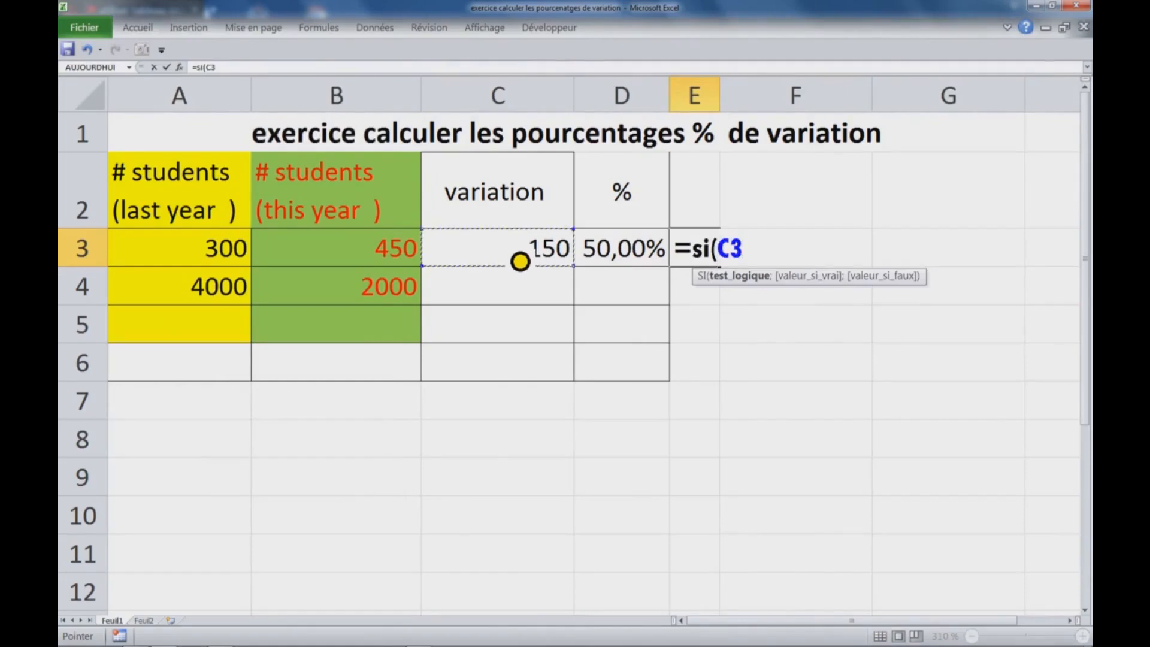
pyautogui.write('>0;"p";"q')
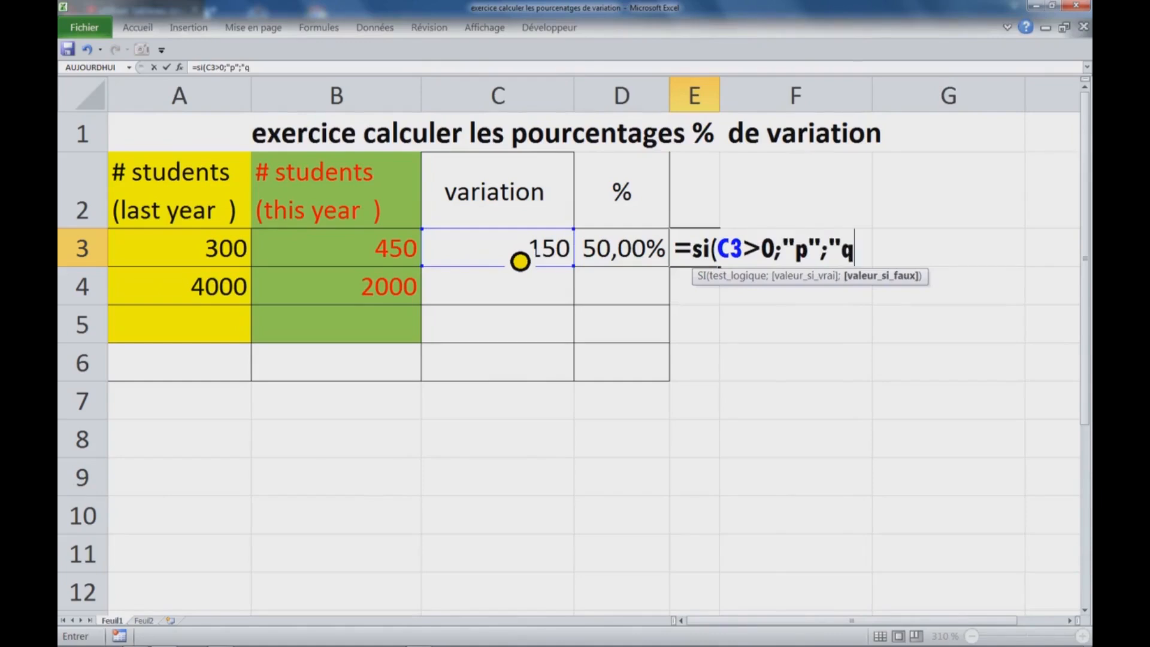
pyautogui.write('")')
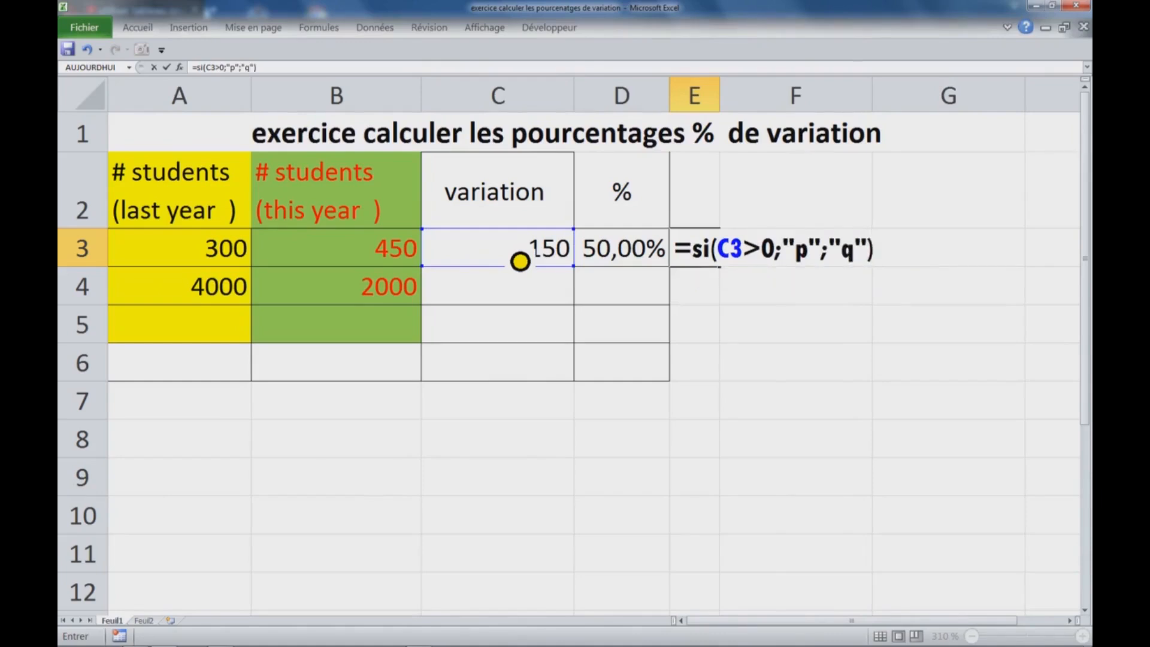
pyautogui.press('Return')
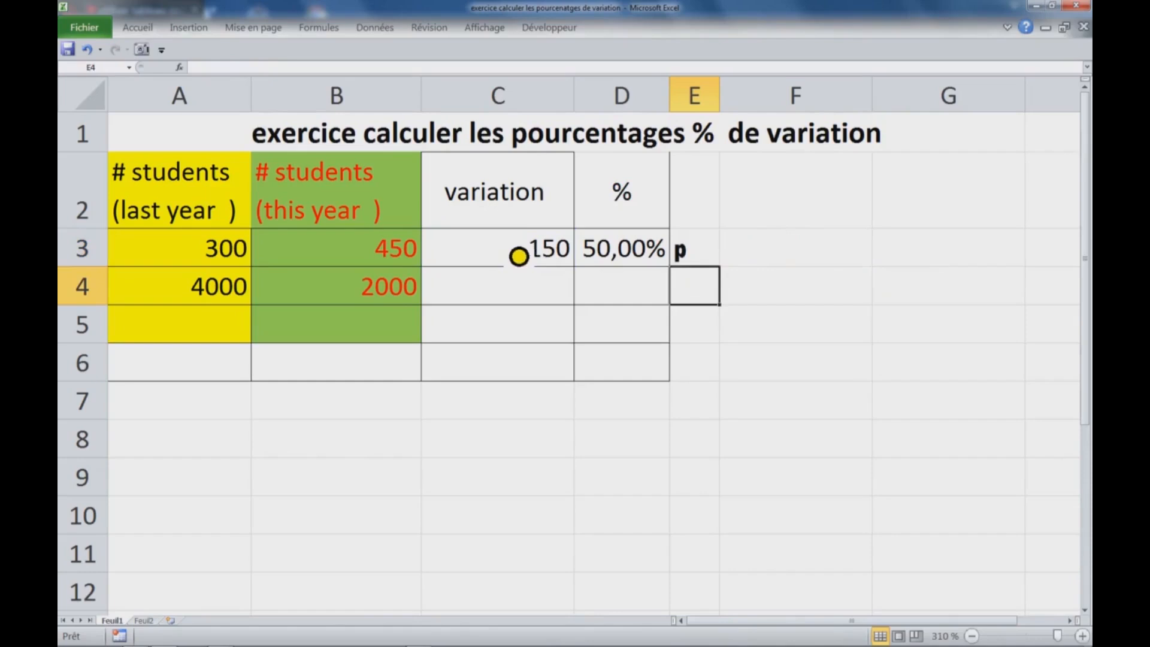
# Review the SI formula in E3 and fill it down through cell E6
pyautogui.click(701, 256)
pyautogui.doubleClick(711, 258)
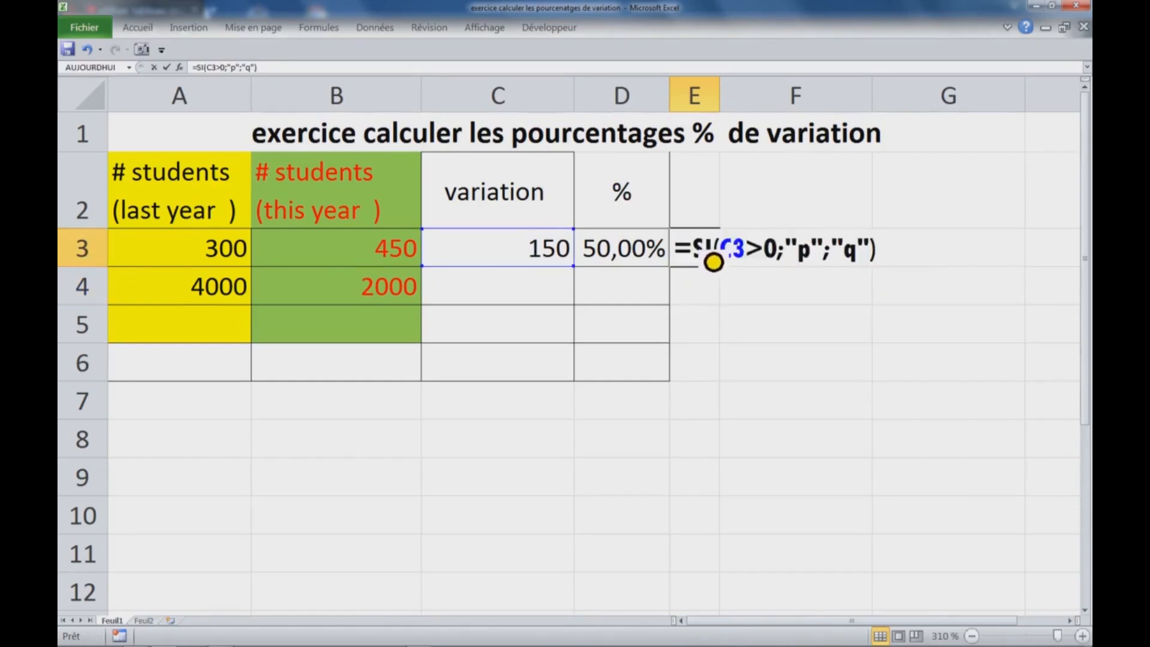
pyautogui.moveTo(713, 258); pyautogui.dragTo(890, 252)
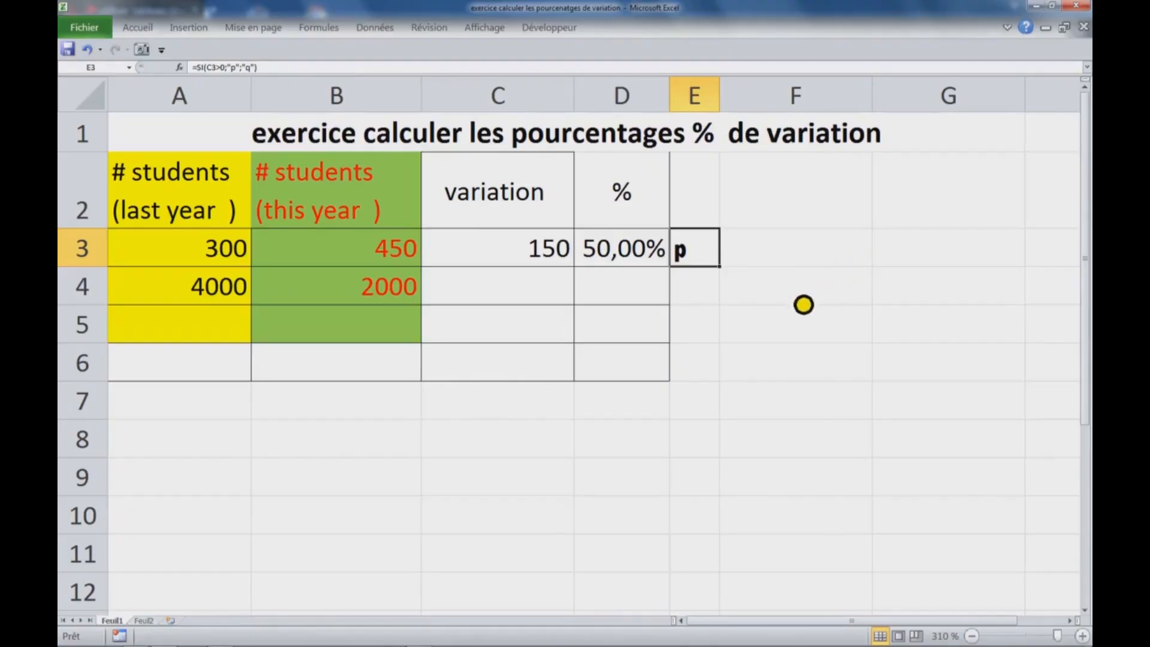
pyautogui.moveTo(736, 279); pyautogui.dragTo(736, 392)
pyautogui.moveTo(752, 262); pyautogui.dragTo(714, 392)
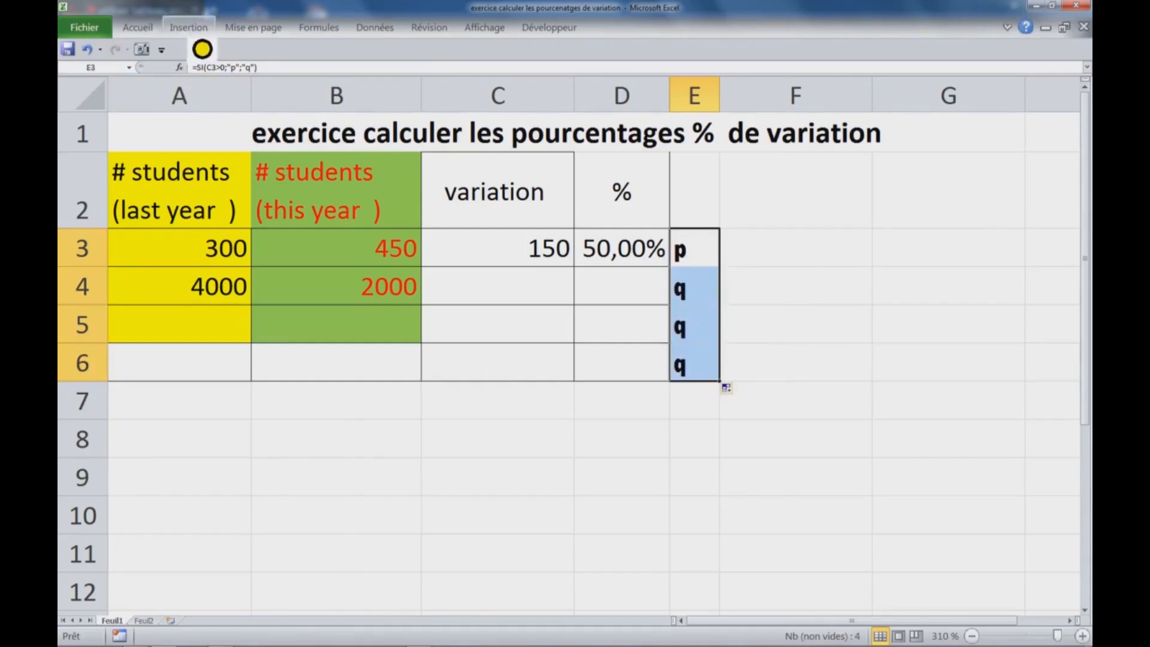
# Change the font of the indicator cells E3 to E6 to Wingdings 3
pyautogui.click(157, 28)
pyautogui.click(217, 57)
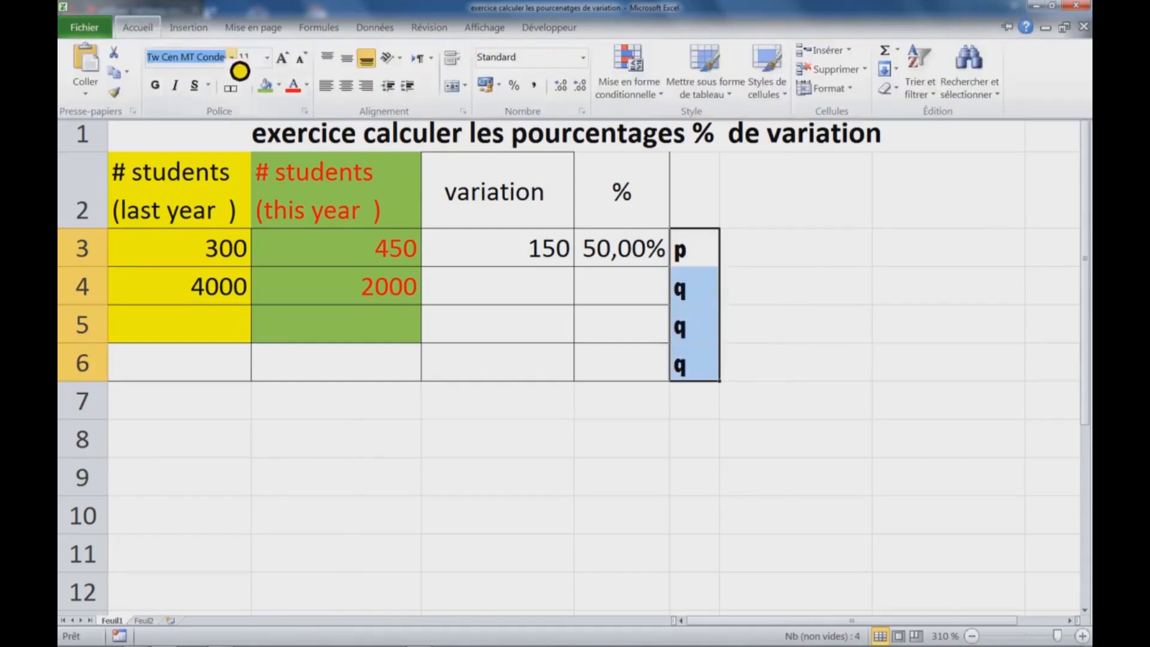
pyautogui.click(231, 56)
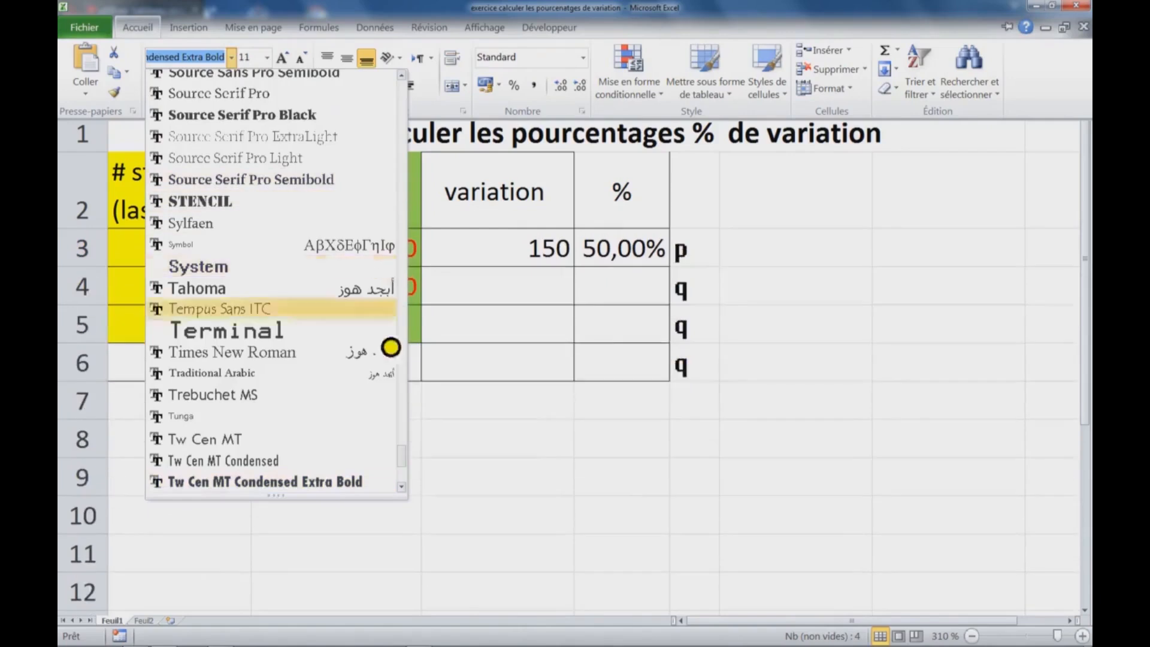
pyautogui.scroll(-4, 357, 441)
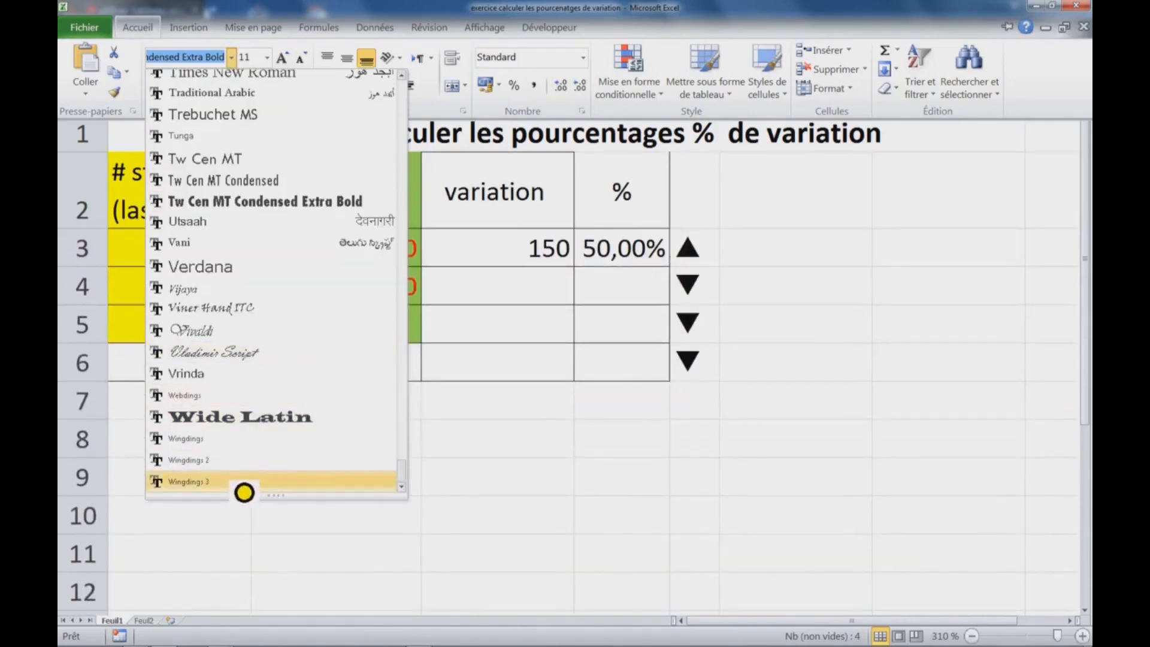
pyautogui.hotkey('ctrl', 'F1')
pyautogui.click(243, 481)
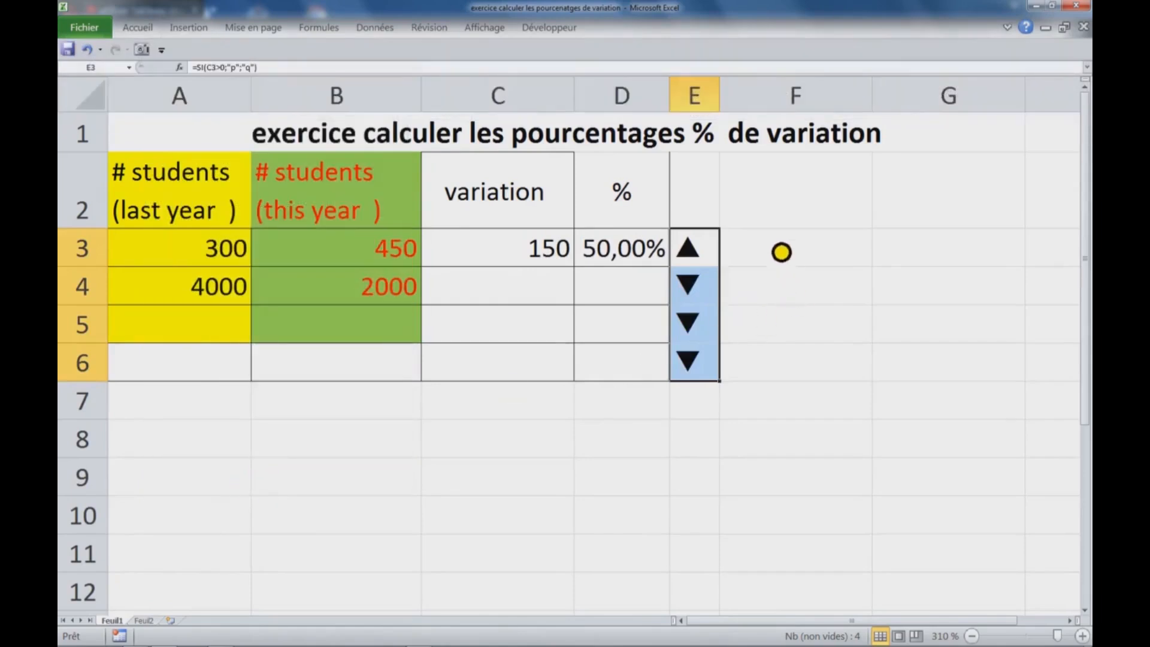
pyautogui.click(788, 257)
pyautogui.click(714, 261)
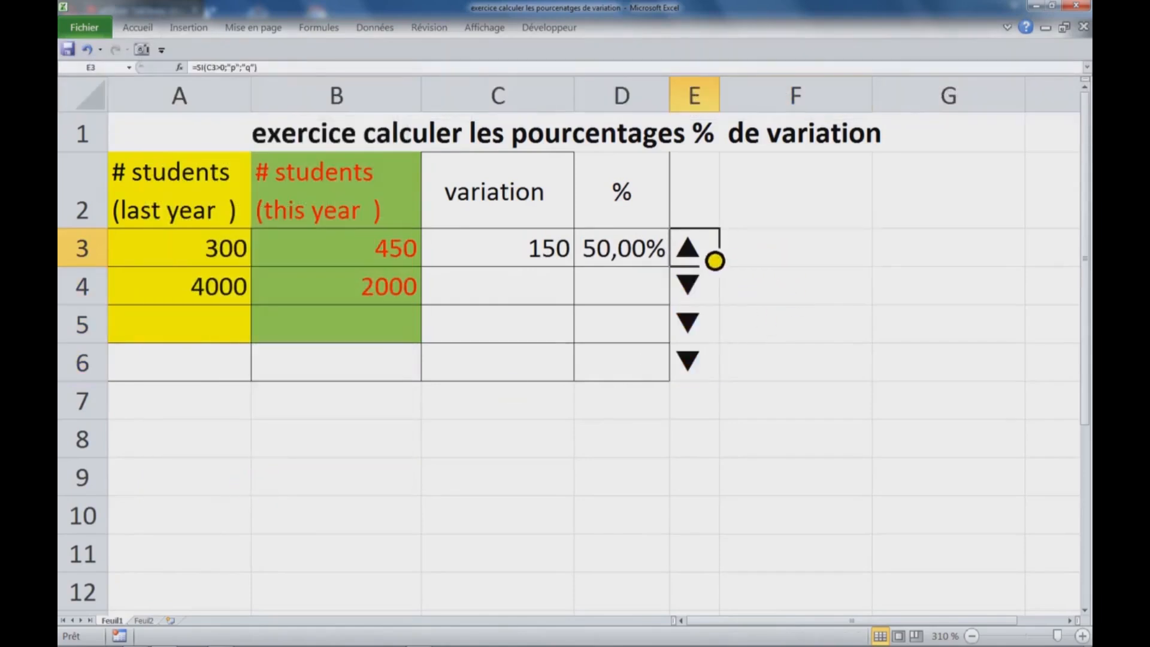
pyautogui.moveTo(714, 261); pyautogui.dragTo(714, 375)
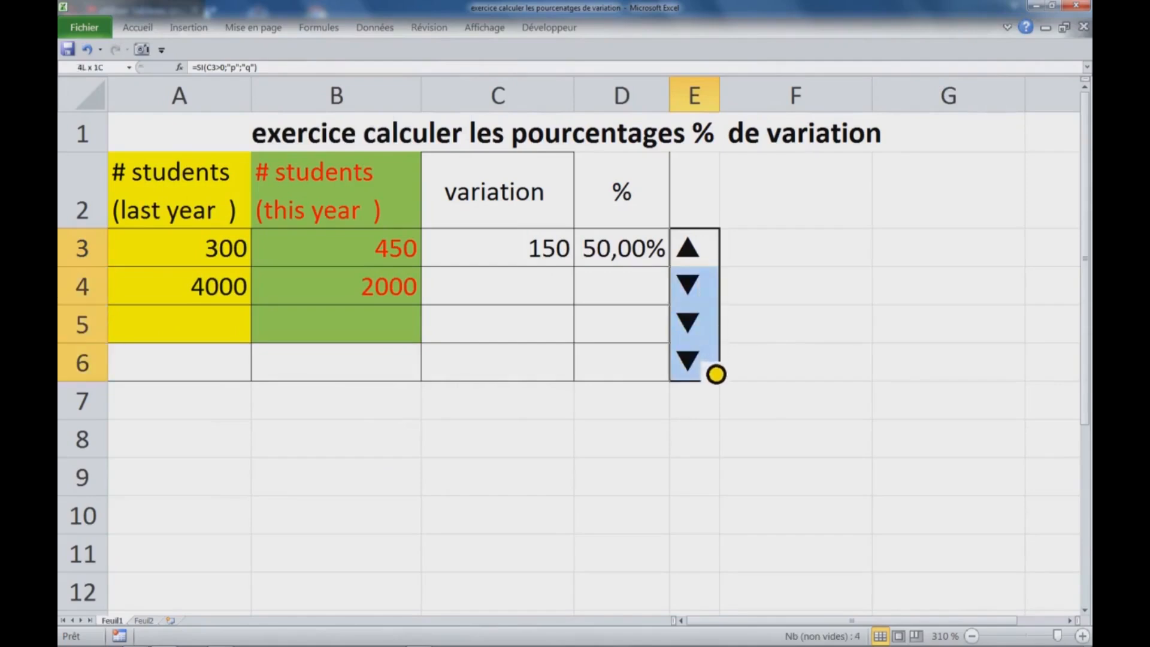
# Fill the variation formula from C3 down to C4
pyautogui.click(221, 300)
pyautogui.click(546, 263)
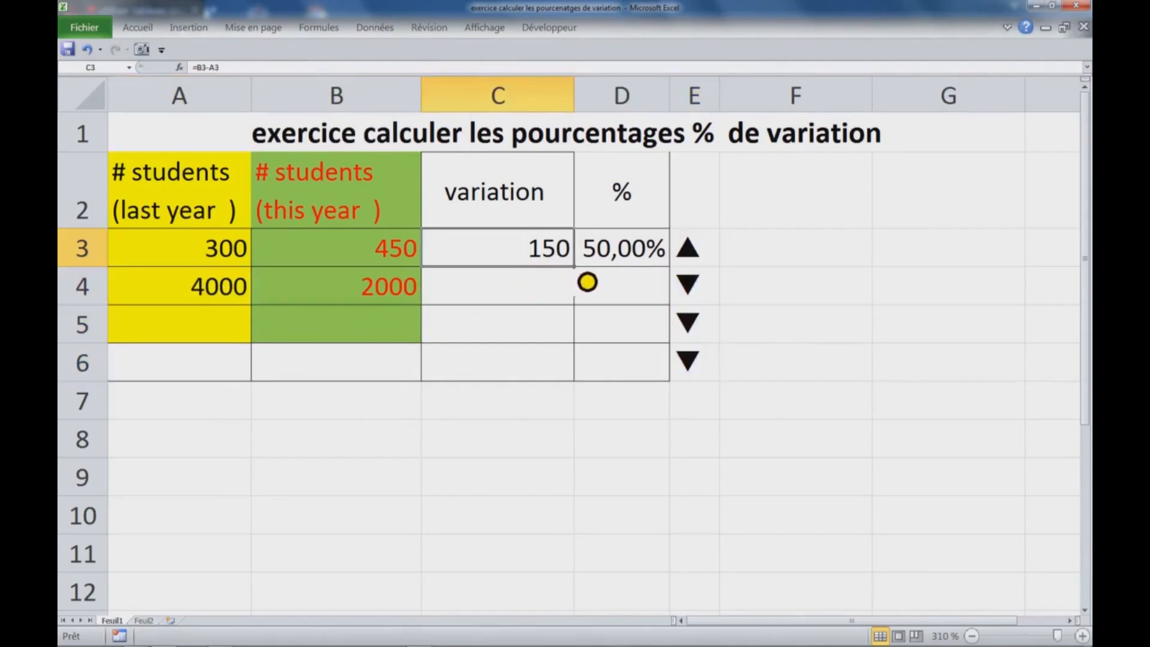
pyautogui.moveTo(587, 279); pyautogui.dragTo(590, 302)
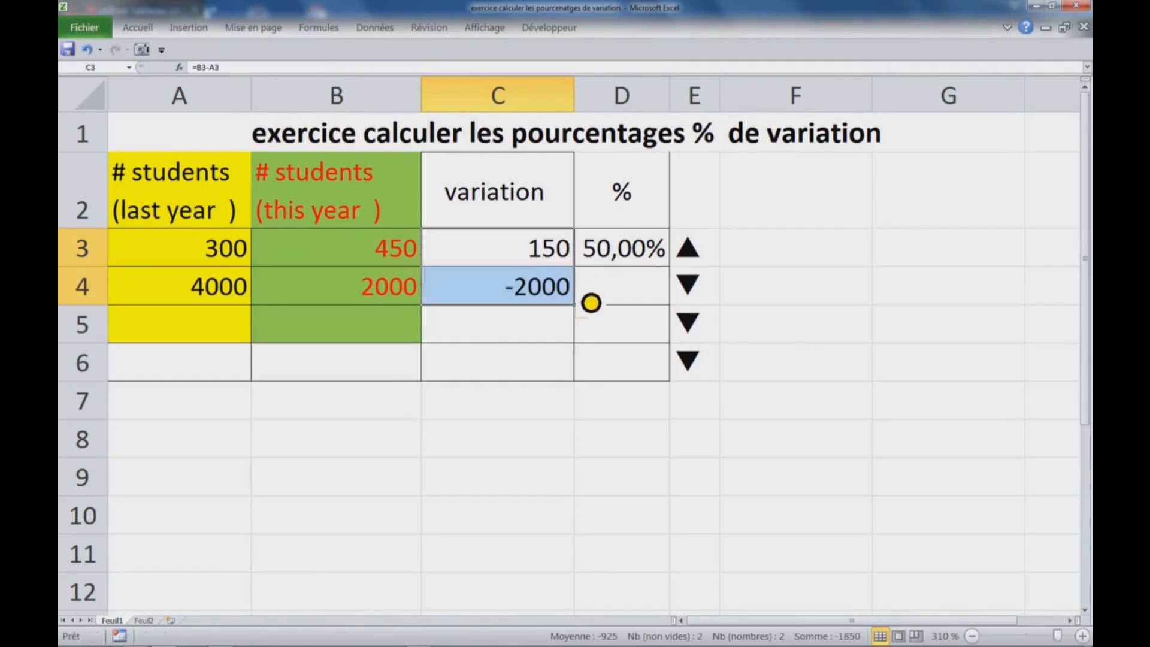
# Fill the percentage formula from D3 down to D4 and widen column D slightly
pyautogui.click(647, 260)
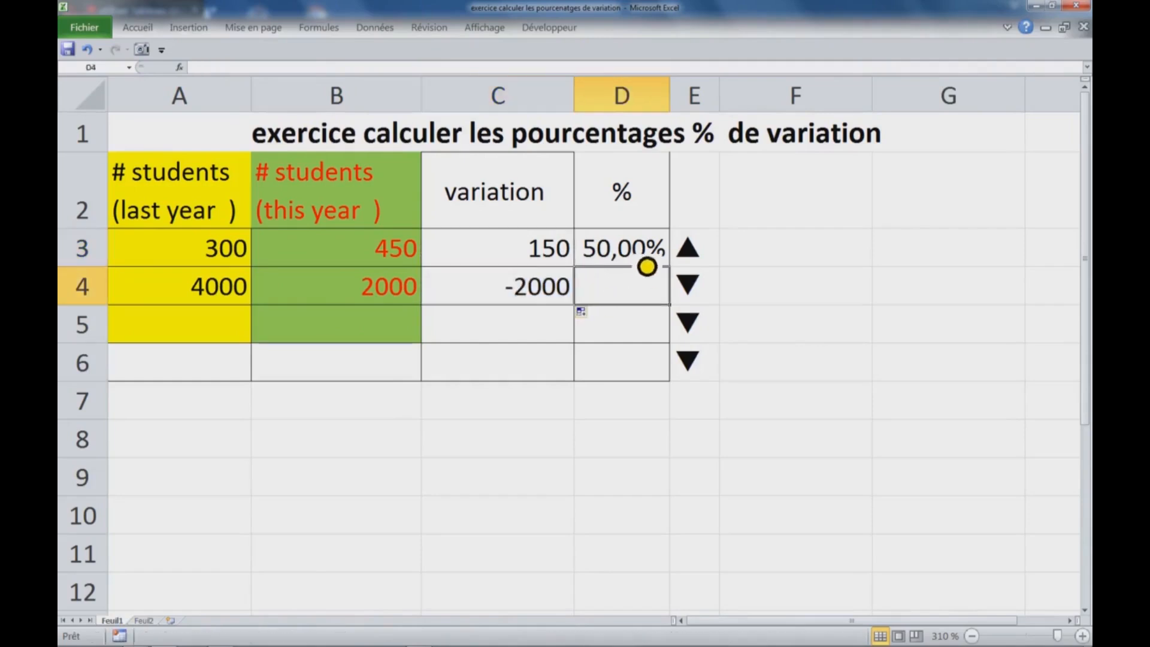
pyautogui.moveTo(684, 280); pyautogui.dragTo(683, 306)
pyautogui.moveTo(669, 96); pyautogui.dragTo(685, 96)
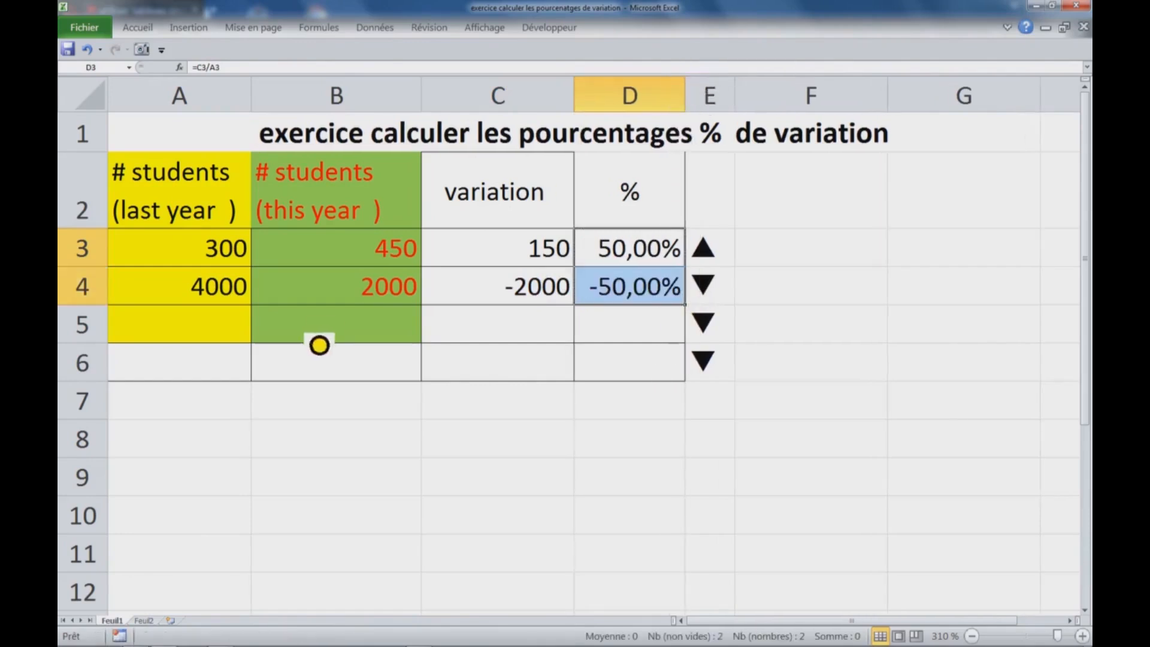
# Enter 1000 as last year's student count in A5 and 950 as this year's in B5
pyautogui.click(221, 337)
pyautogui.write('1000')
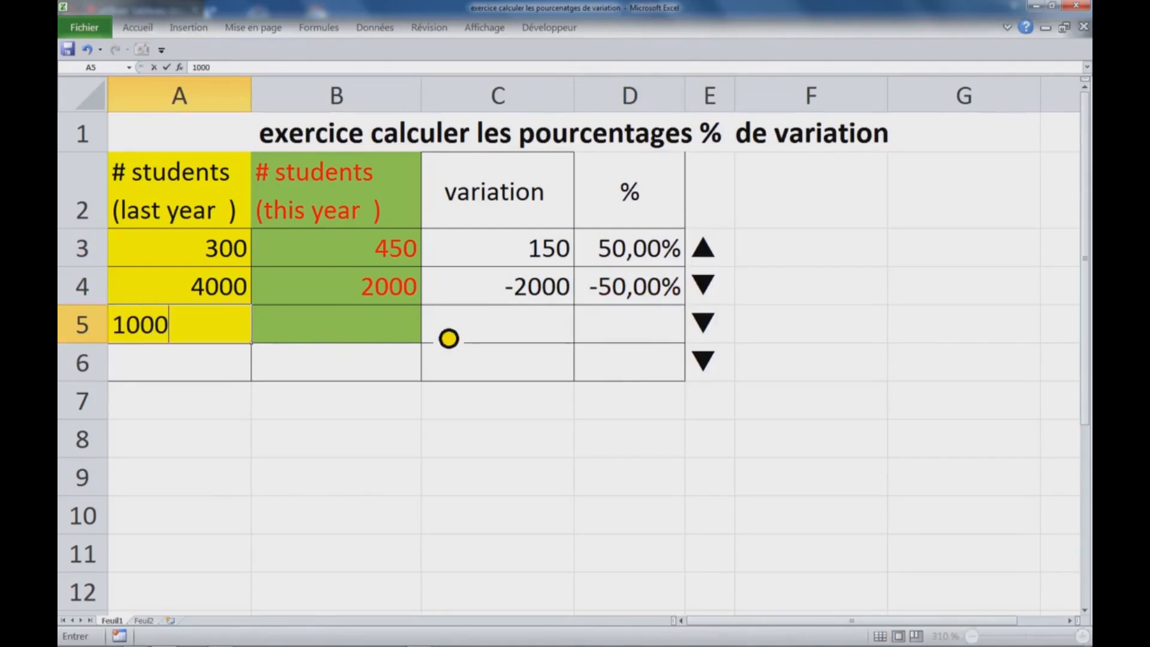
pyautogui.click(364, 330)
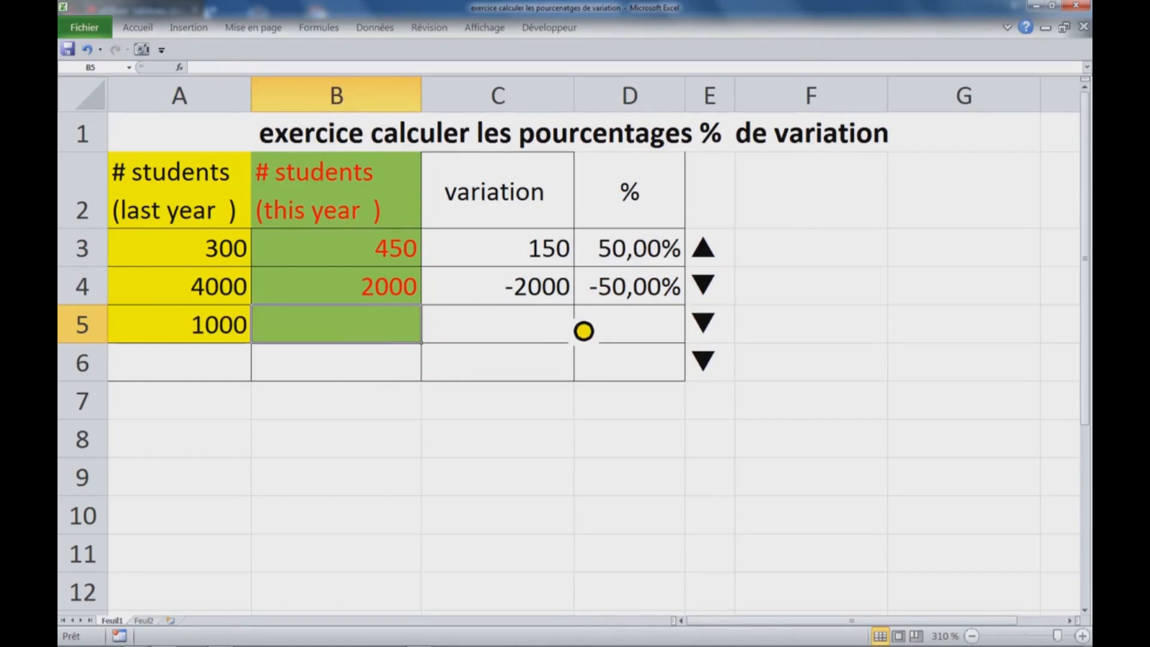
pyautogui.write('950')
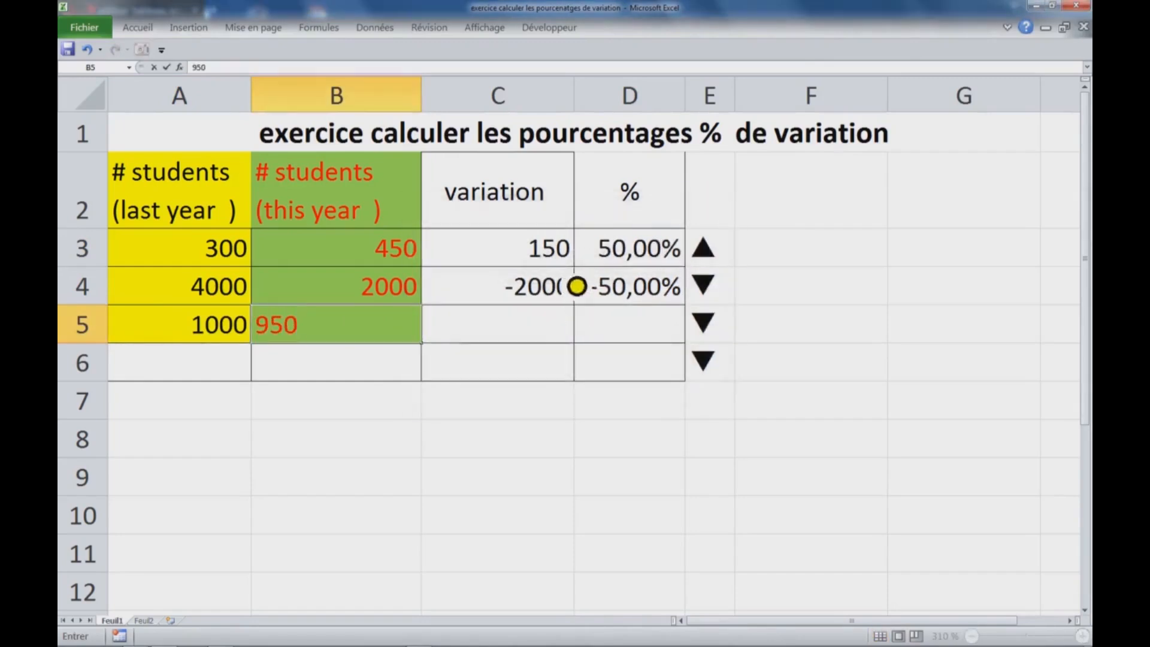
# Fill the variation formula from C4 and the percentage formula from D4 down to row 5
pyautogui.click(382, 298)
pyautogui.click(517, 293)
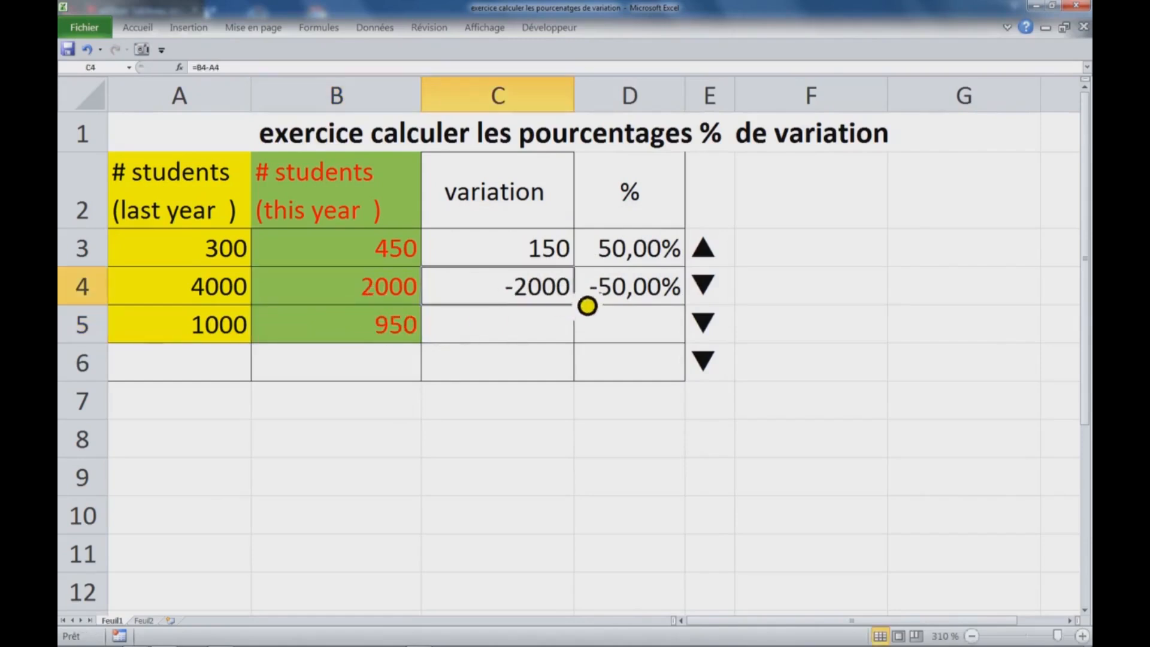
pyautogui.moveTo(574, 304); pyautogui.dragTo(587, 350)
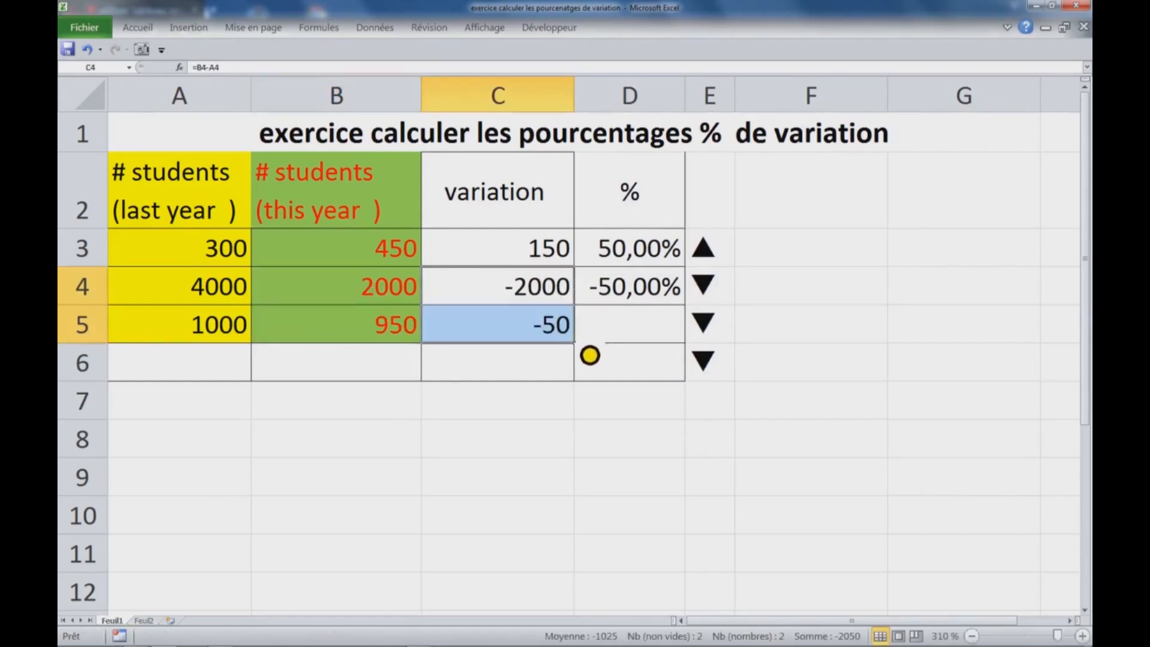
pyautogui.click(667, 289)
pyautogui.moveTo(699, 321); pyautogui.dragTo(700, 349)
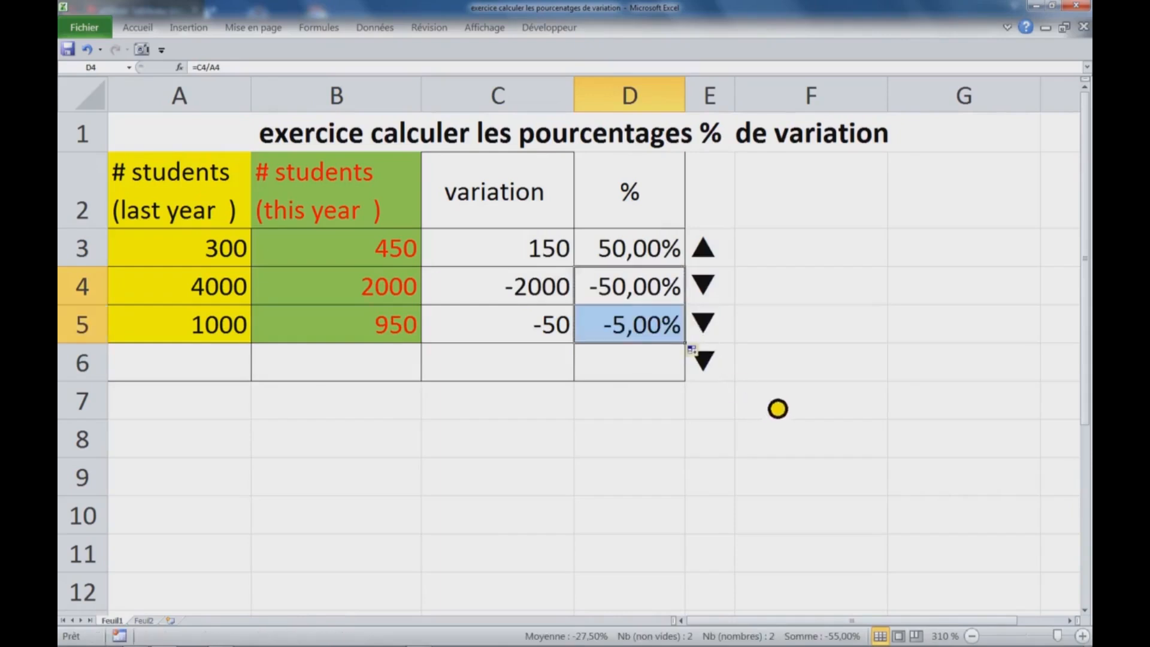
pyautogui.moveTo(739, 261); pyautogui.dragTo(737, 372)
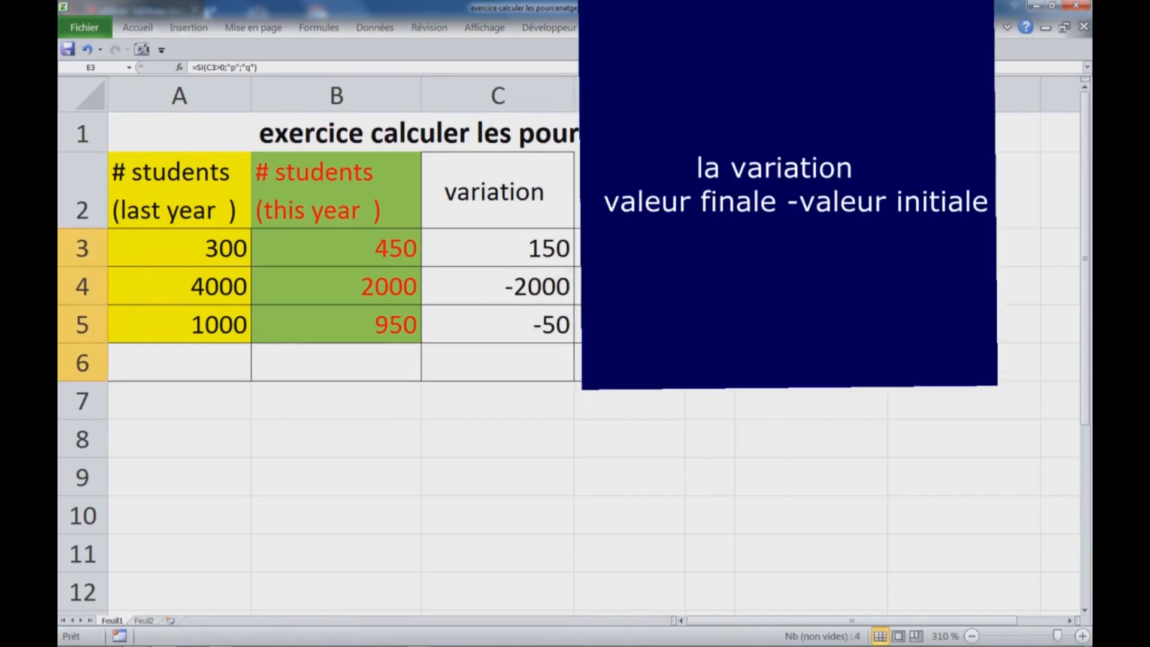
pyautogui.click(143, 29)
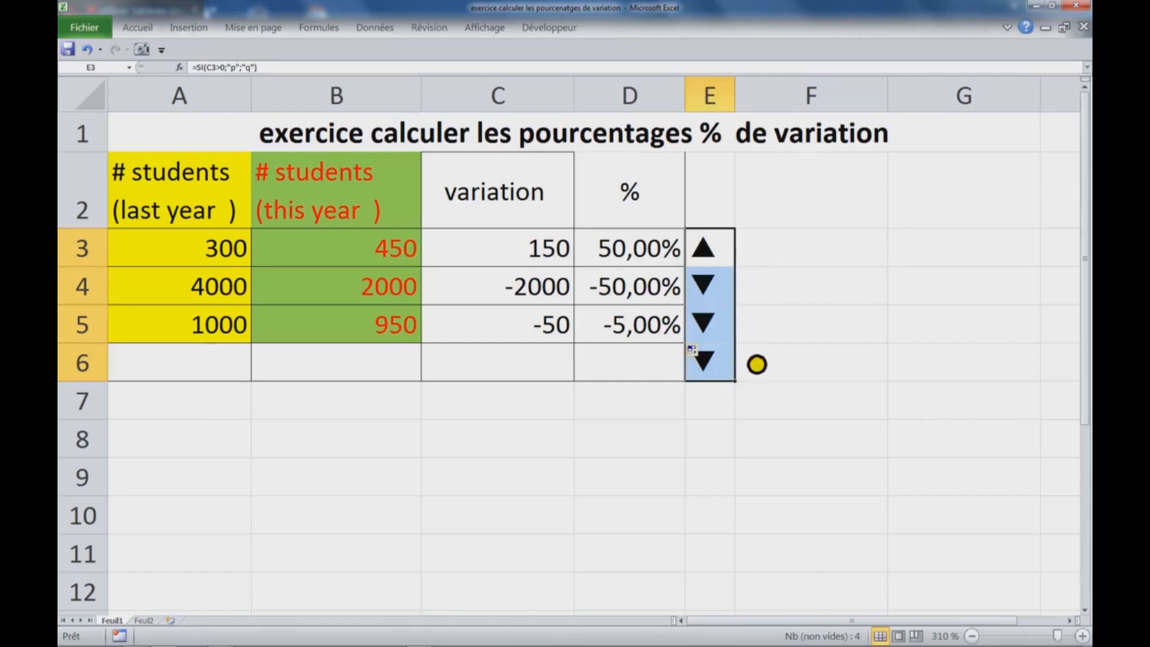
pyautogui.click(772, 284)
pyautogui.click(850, 257)
pyautogui.click(836, 333)
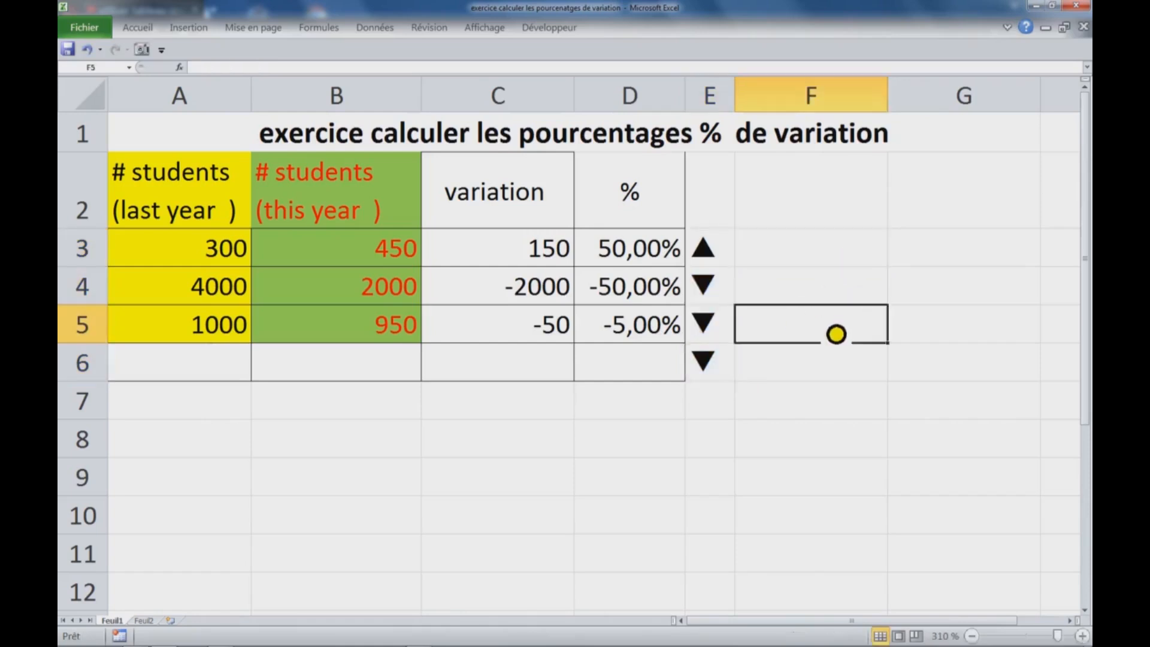
# Change last year's student count in A3 to 299 and this year's in B3 to 121
pyautogui.click(227, 261)
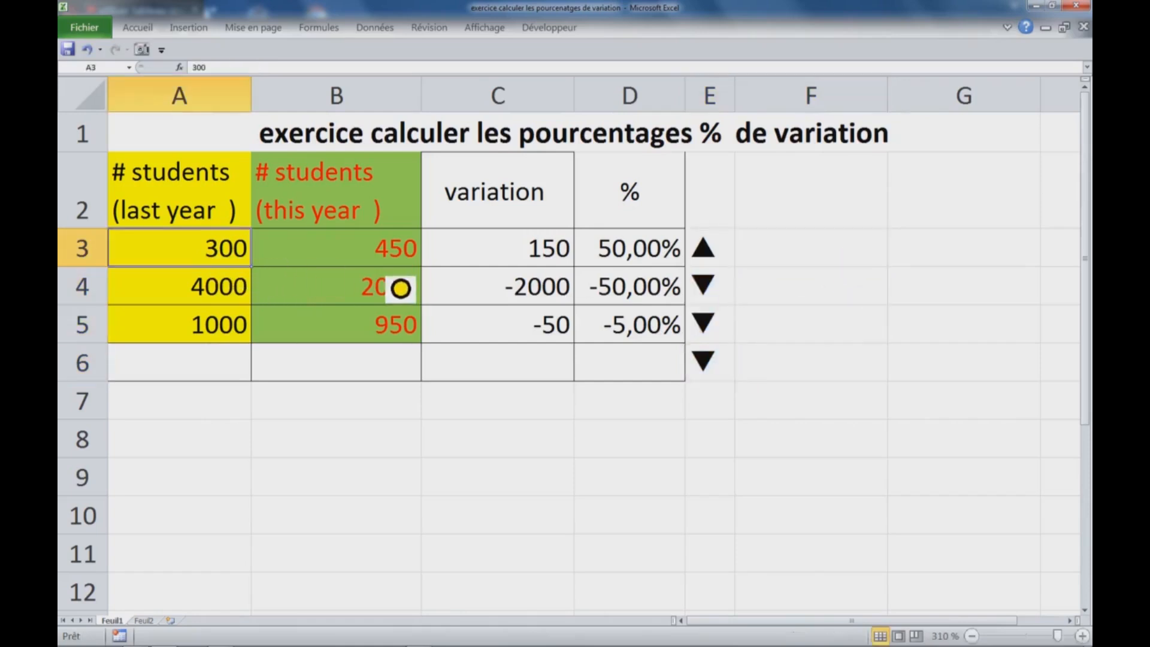
pyautogui.write('299')
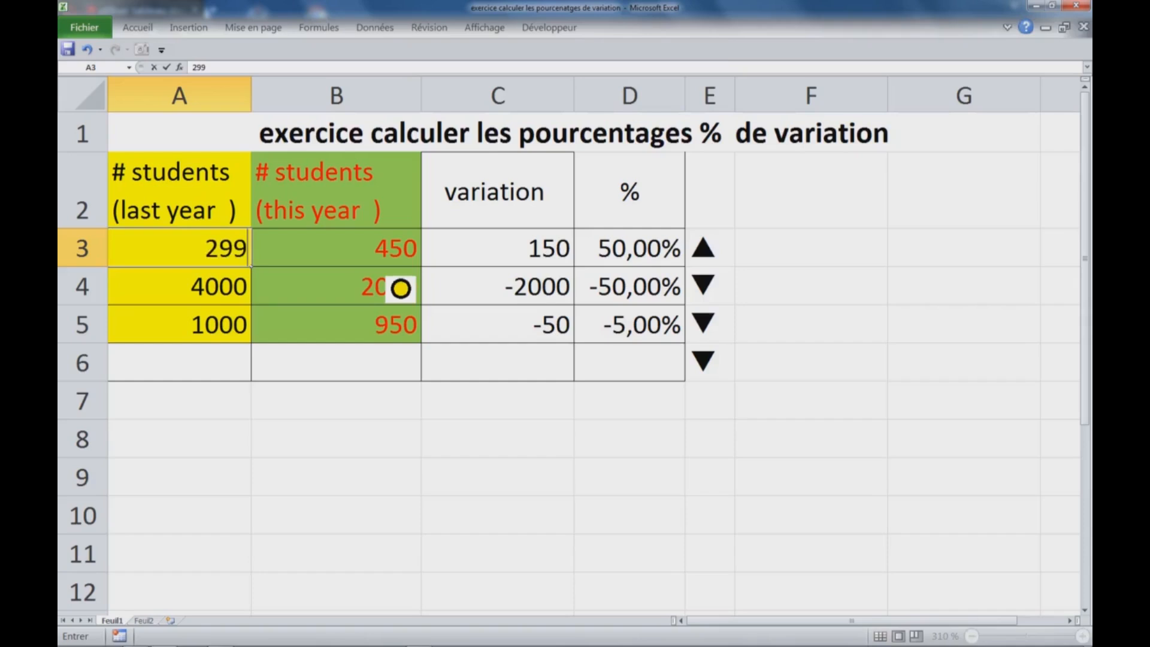
pyautogui.click(392, 264)
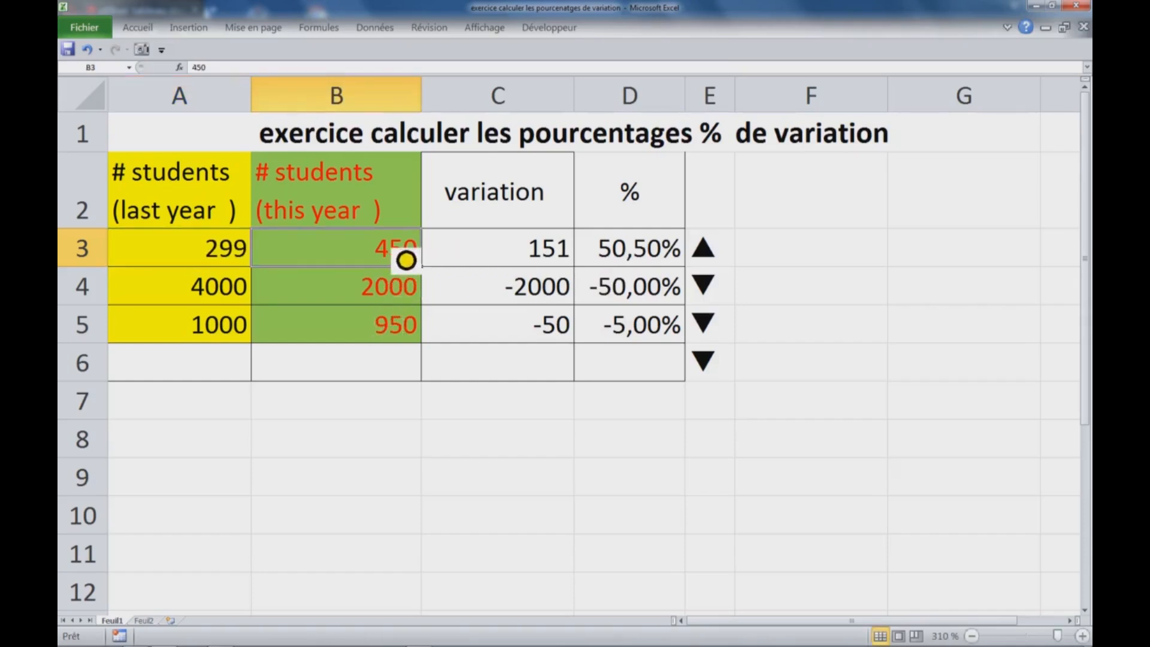
pyautogui.write('1')
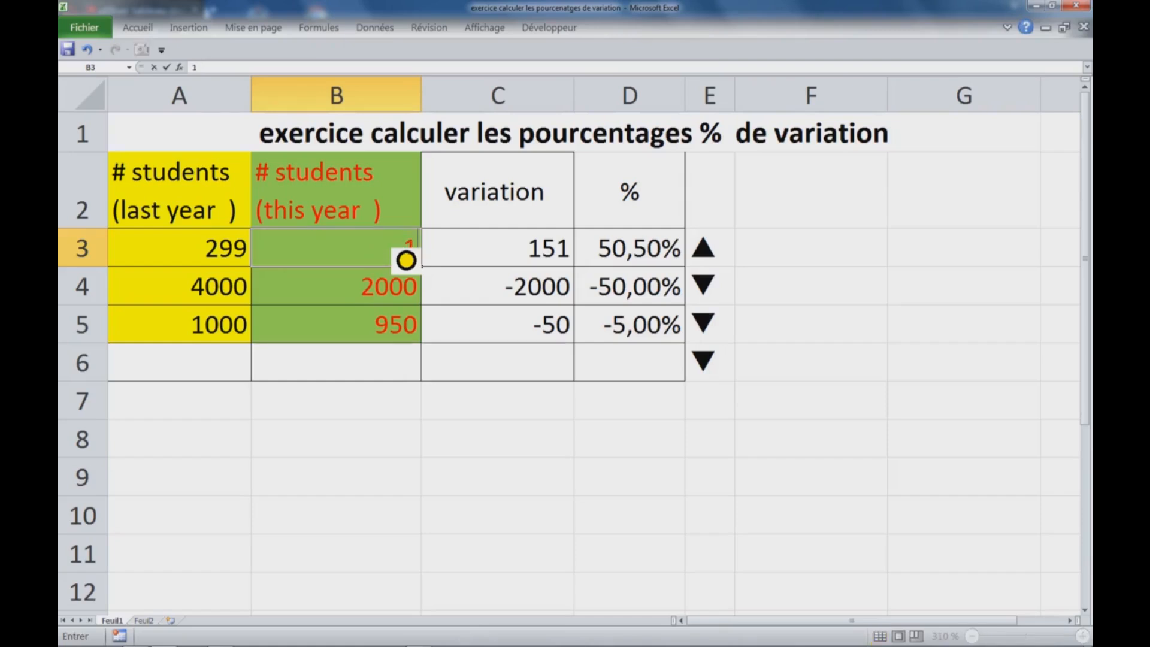
pyautogui.write('21')
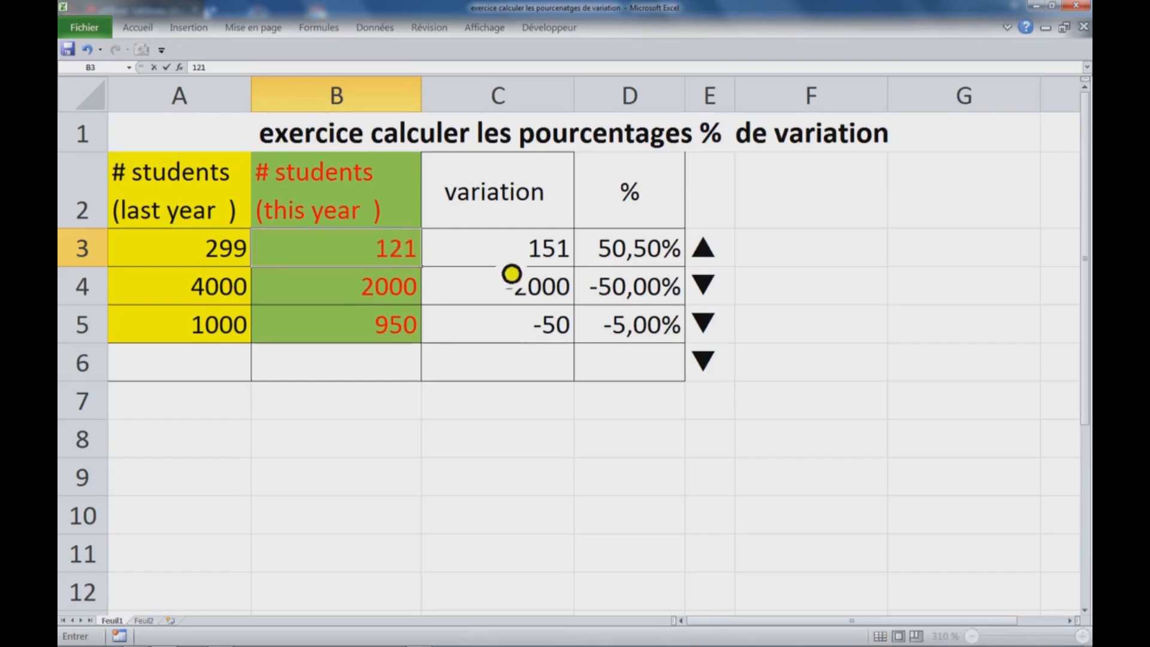
pyautogui.click(776, 216)
# Review the indicator formula in E3 and the percentage formula in D3
pyautogui.click(730, 261)
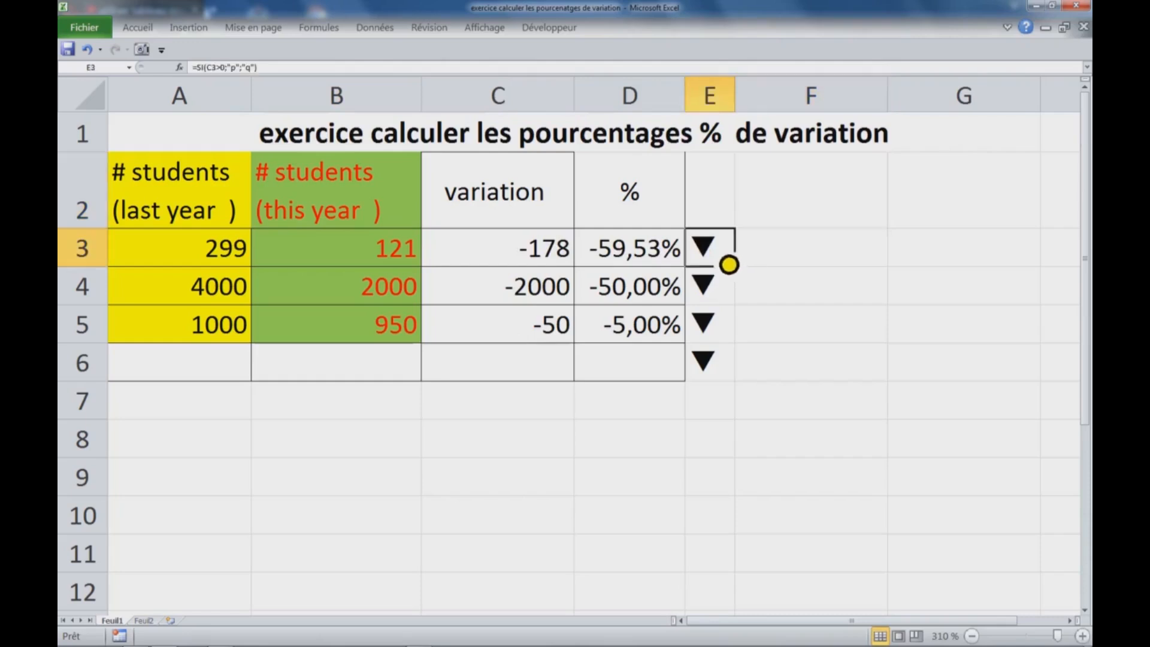
pyautogui.click(641, 264)
pyautogui.click(712, 264)
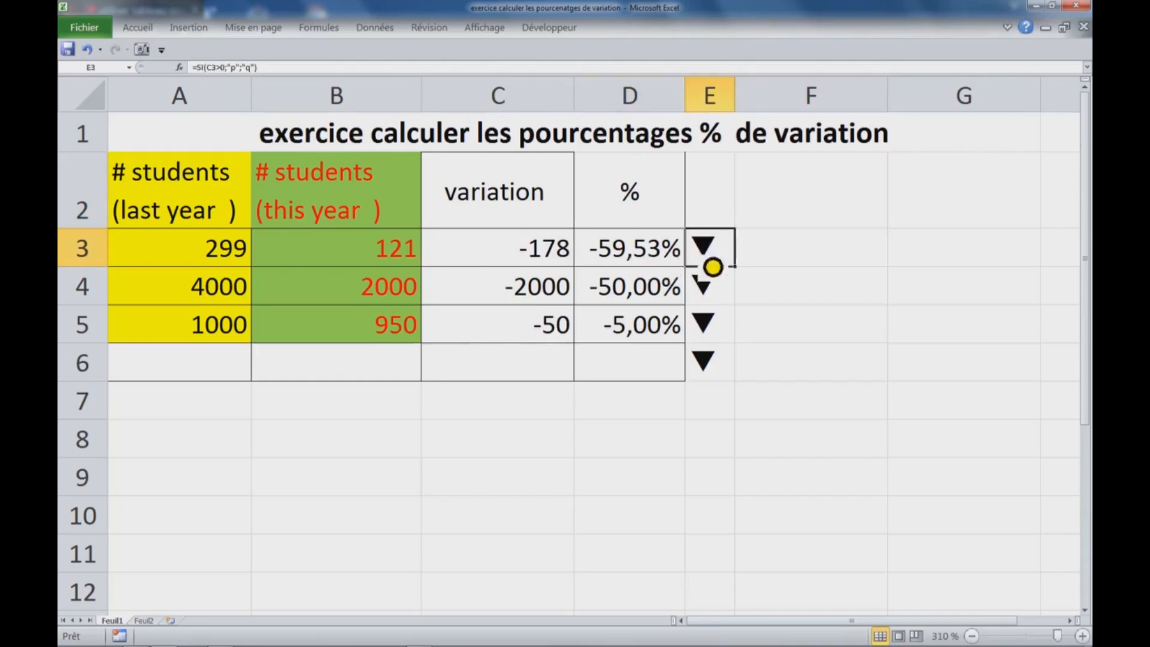
pyautogui.click(621, 264)
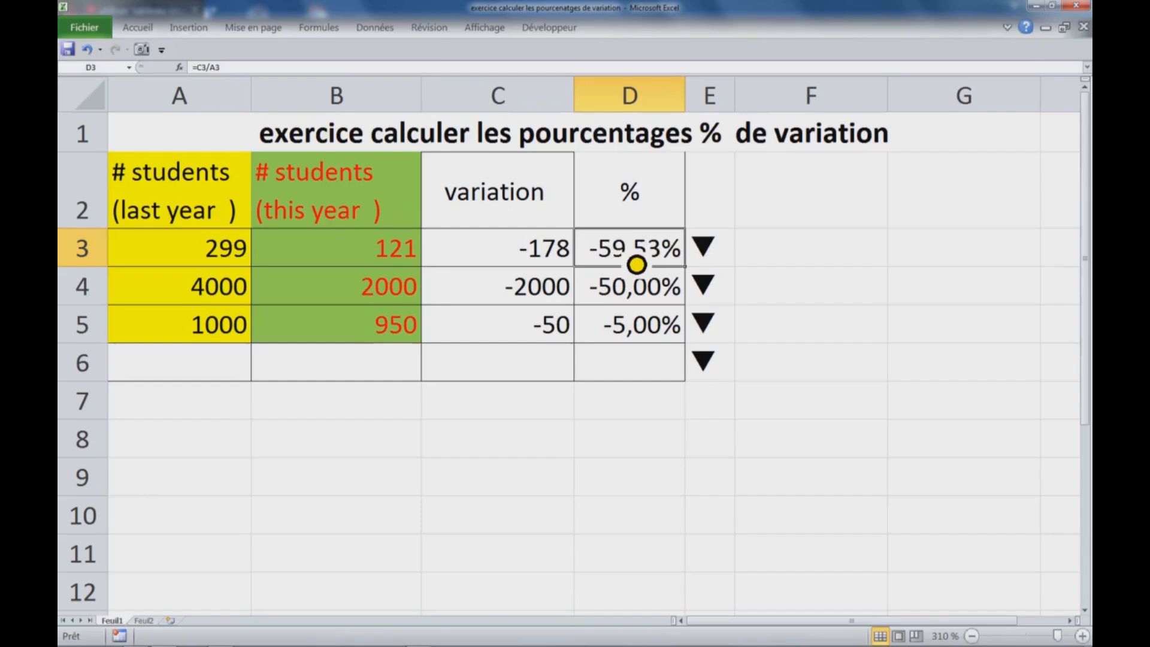
pyautogui.doubleClick(634, 263)
pyautogui.press('Return')
pyautogui.click(681, 198)
# Insert a comment on cell D3 reading "la formule du % est" with "=(" on a new line
pyautogui.click(683, 260)
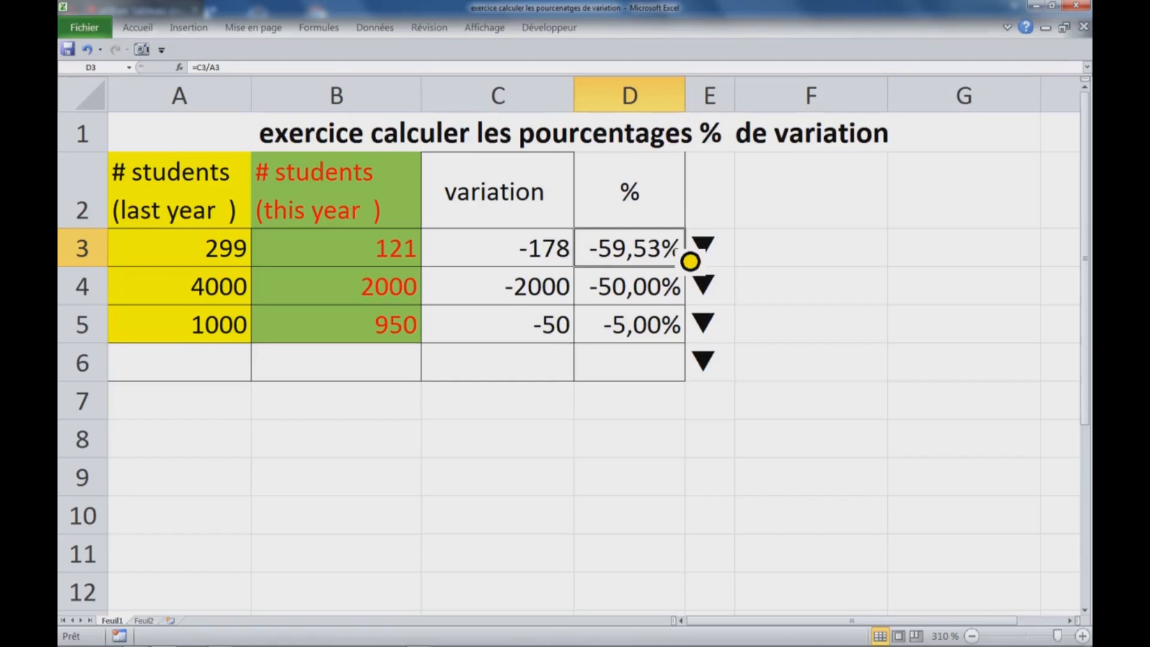
pyautogui.hscroll(1, 689, 260)
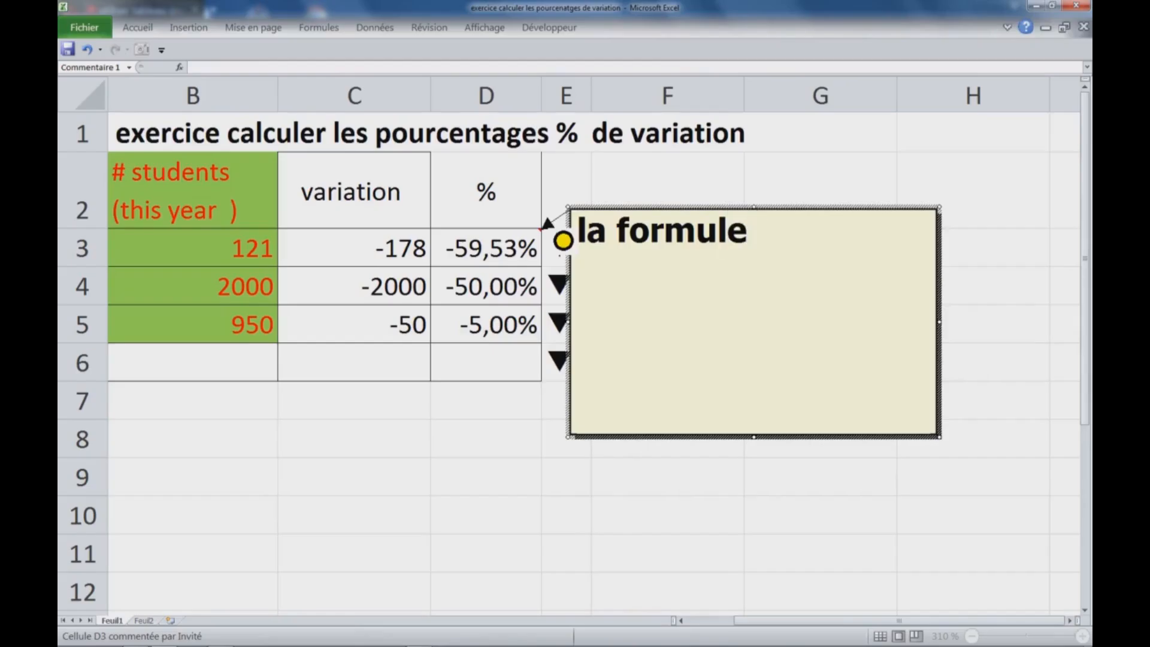
pyautogui.write('du % est')
pyautogui.press('Return')
pyautogui.write('=')
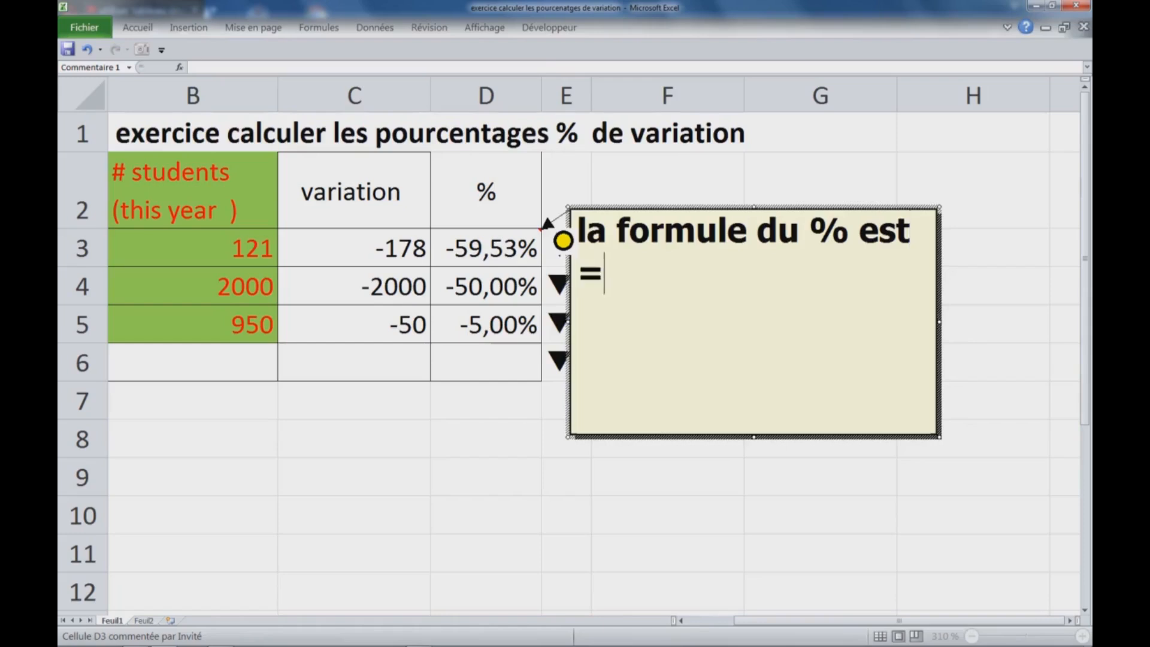
pyautogui.write('(')
pyautogui.click(244, 261)
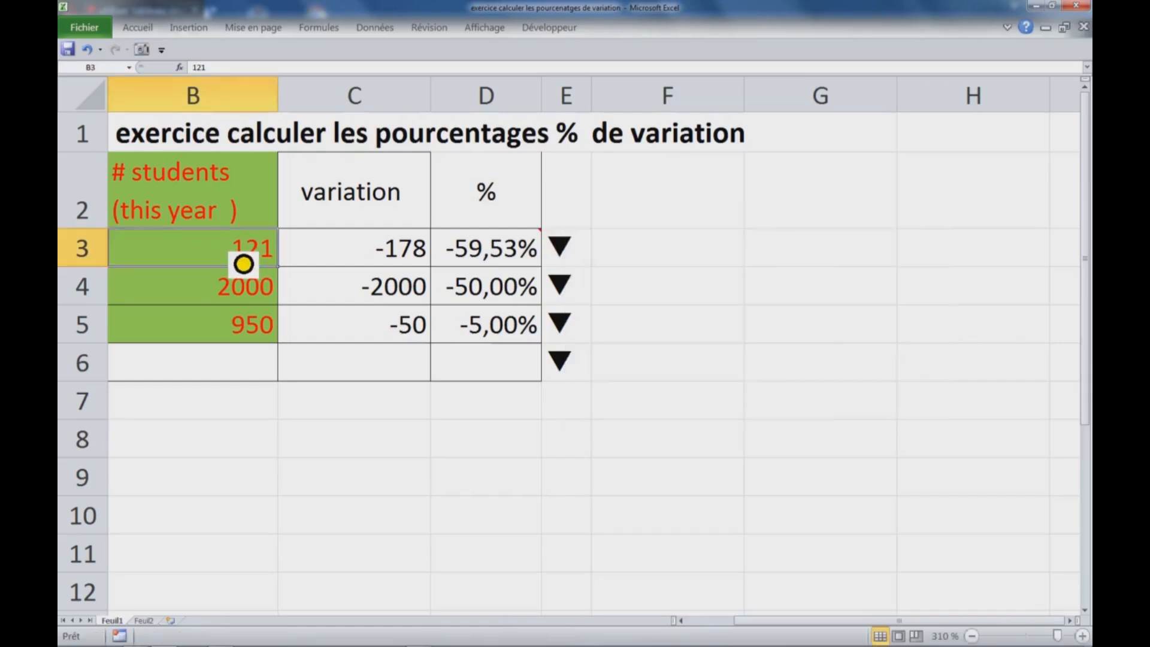
# Edit the comment on D3 to continue the formula after "=(" with "B3-", and make the comment box slightly narrower
pyautogui.click(495, 261)
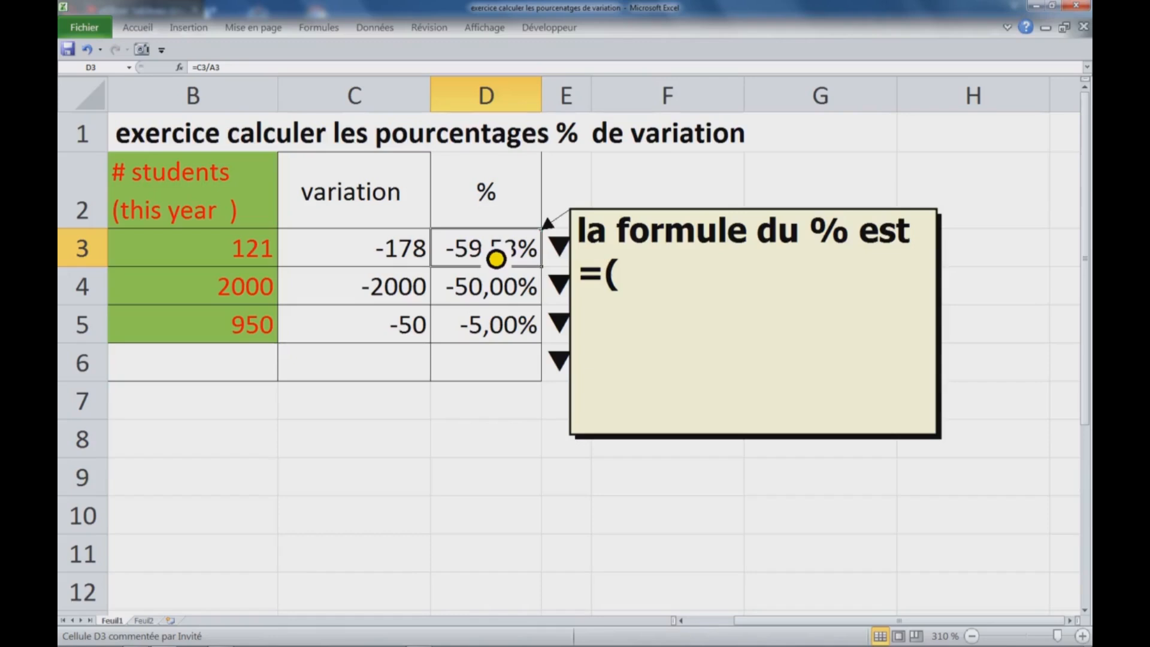
pyautogui.rightClick(495, 259)
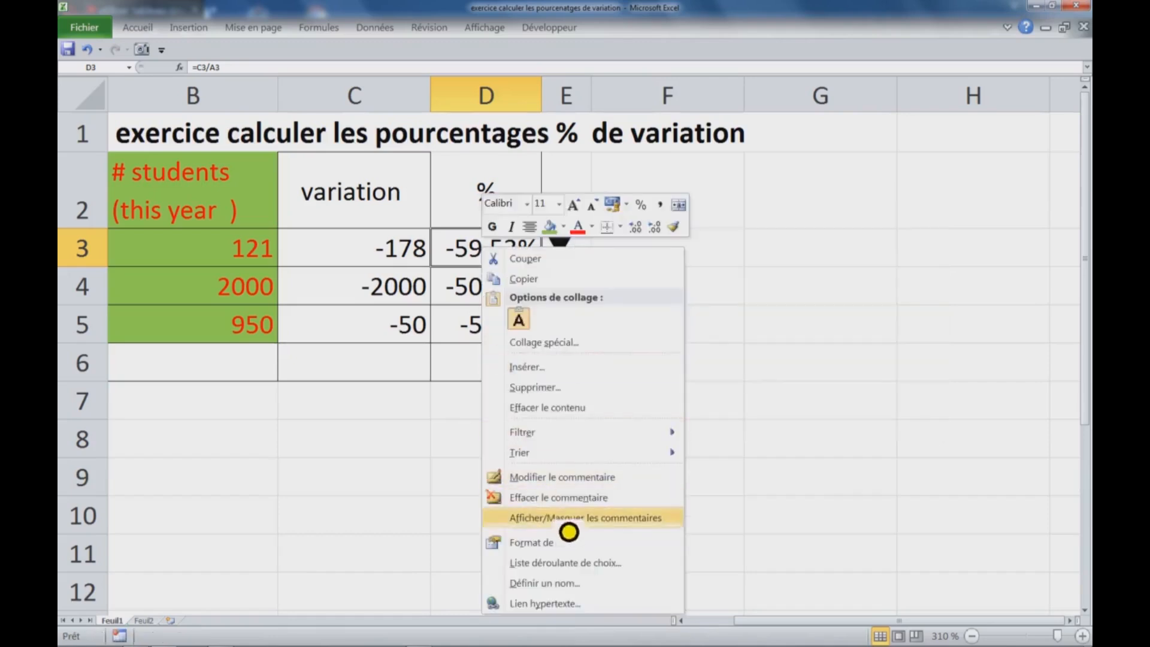
pyautogui.click(595, 478)
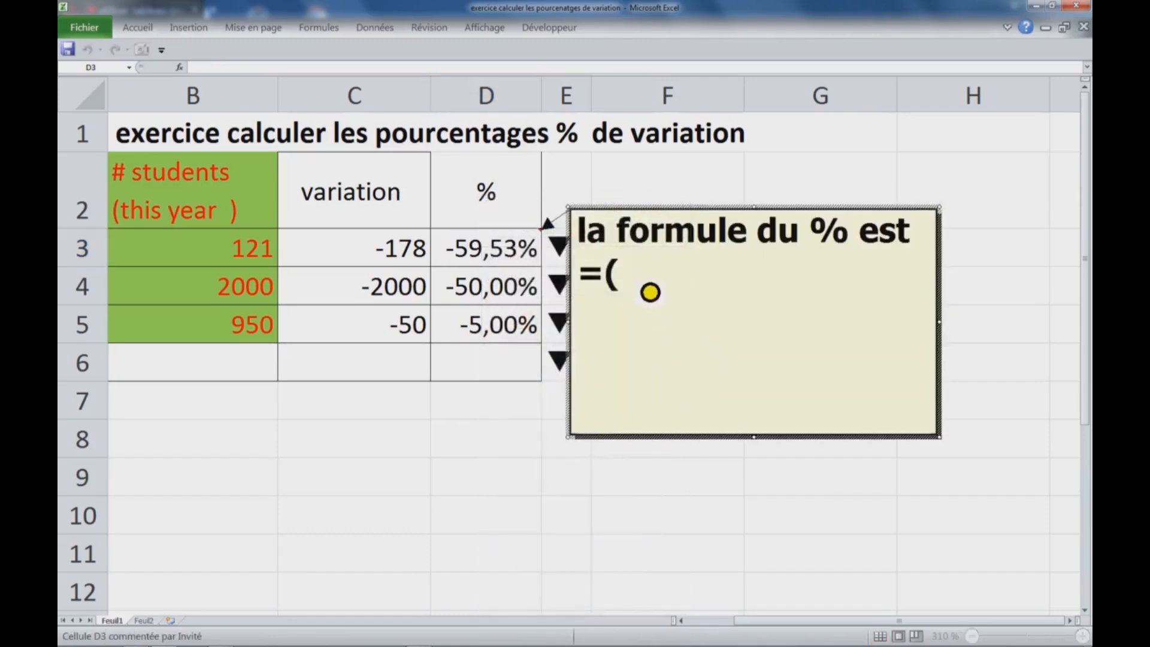
pyautogui.write('B')
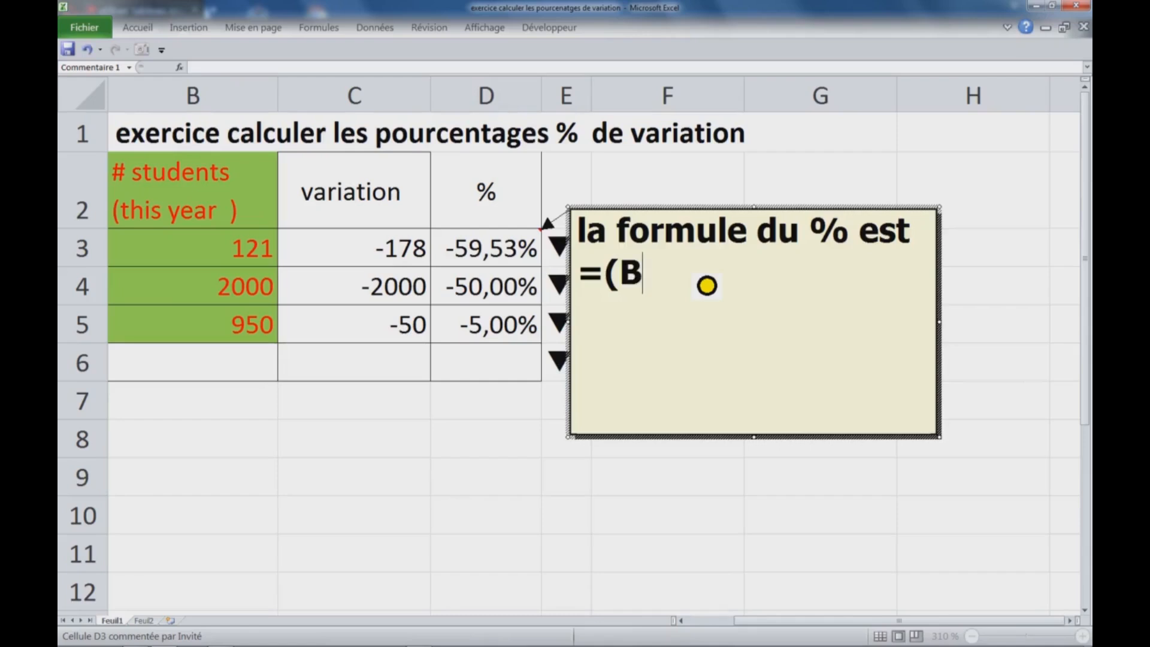
pyautogui.write('3-B')
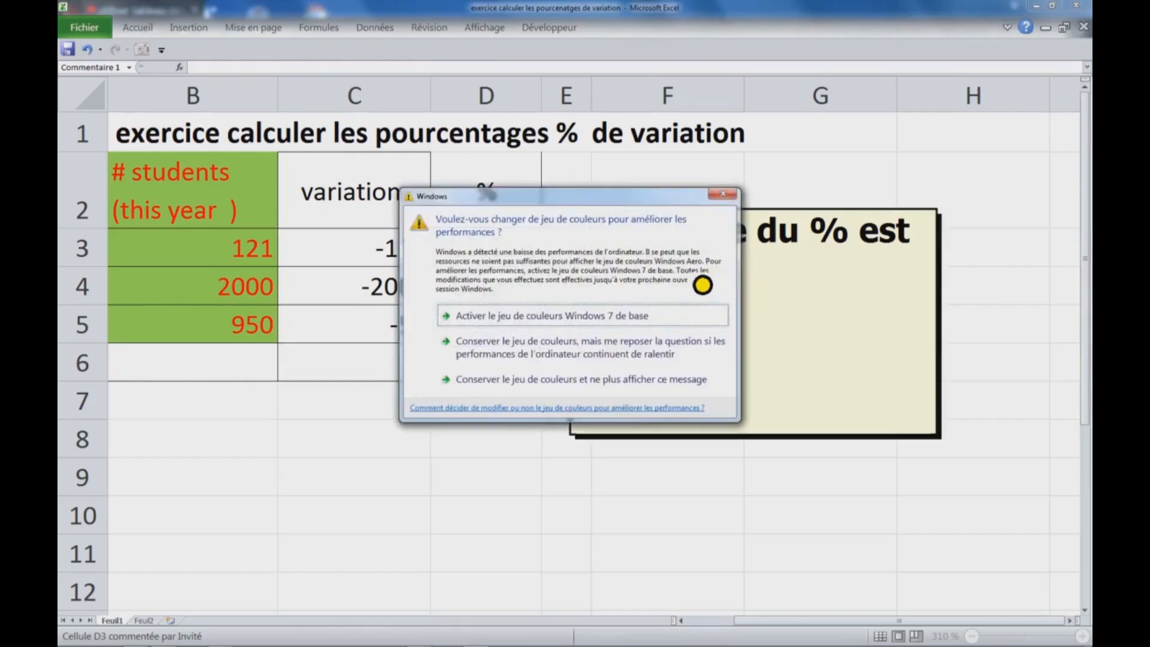
pyautogui.click(722, 194)
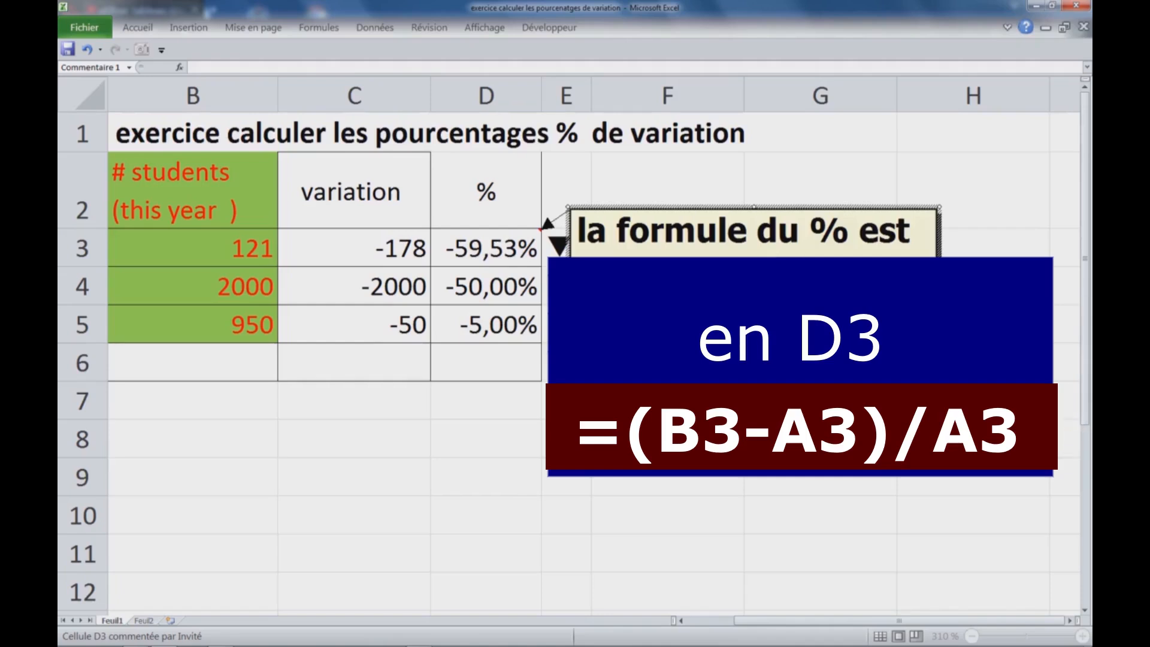
pyautogui.moveTo(939, 208); pyautogui.dragTo(925, 208)
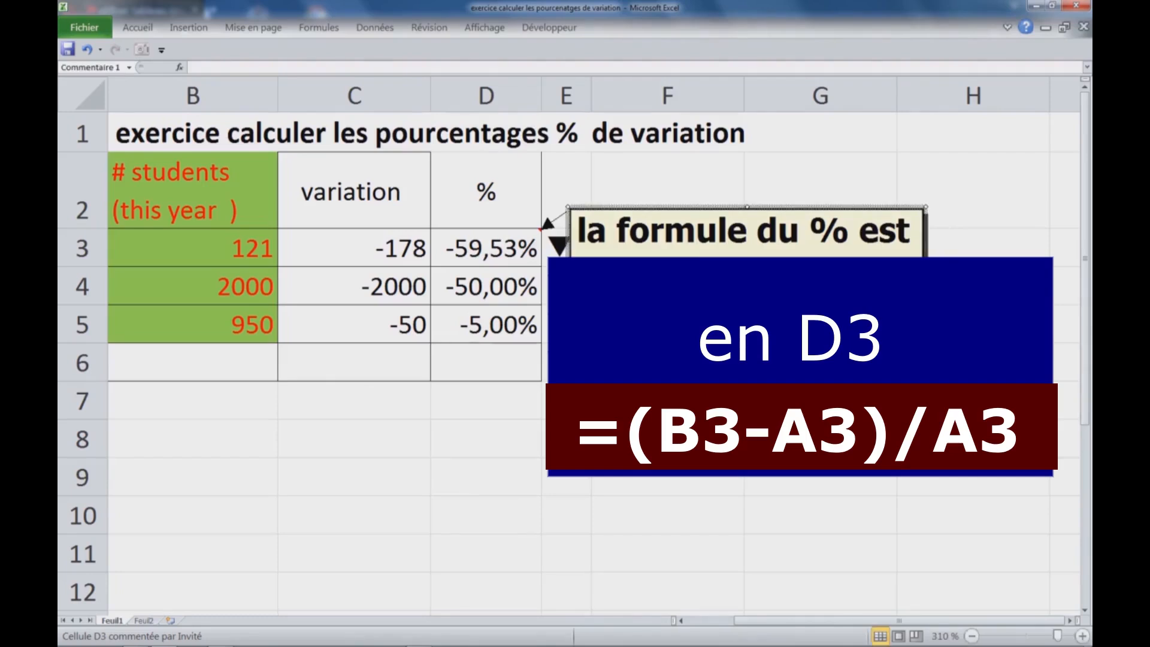
pyautogui.click(667, 361)
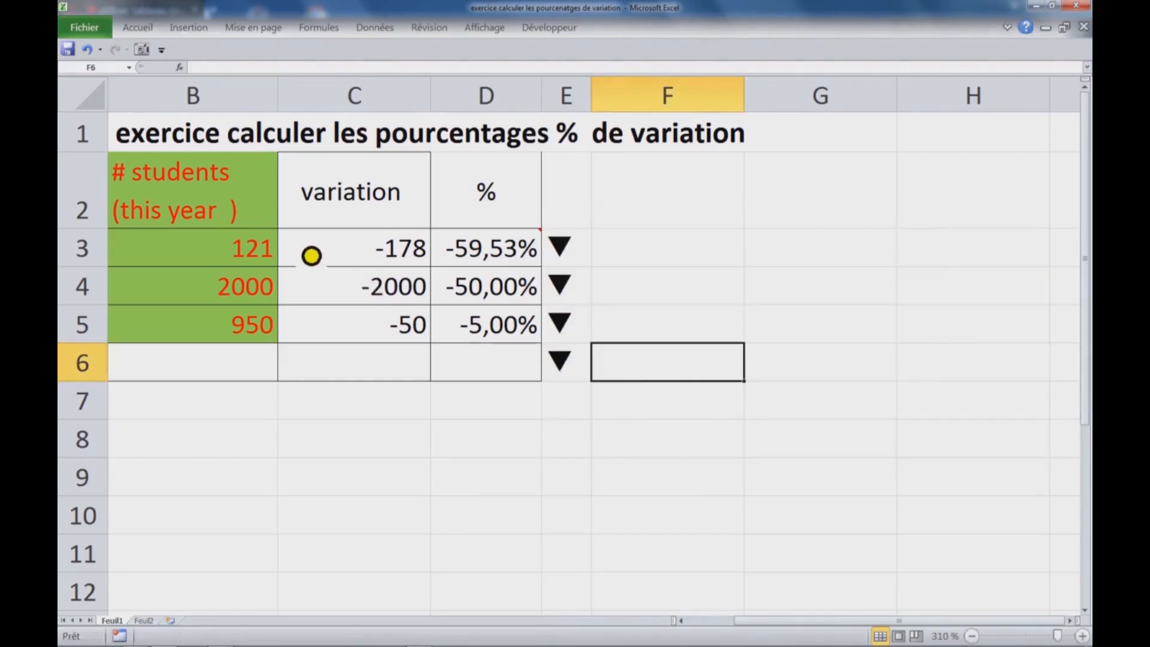
# AutoFit the width of column B to its contents
pyautogui.click(360, 263)
pyautogui.press('Left')
pyautogui.press('Left')
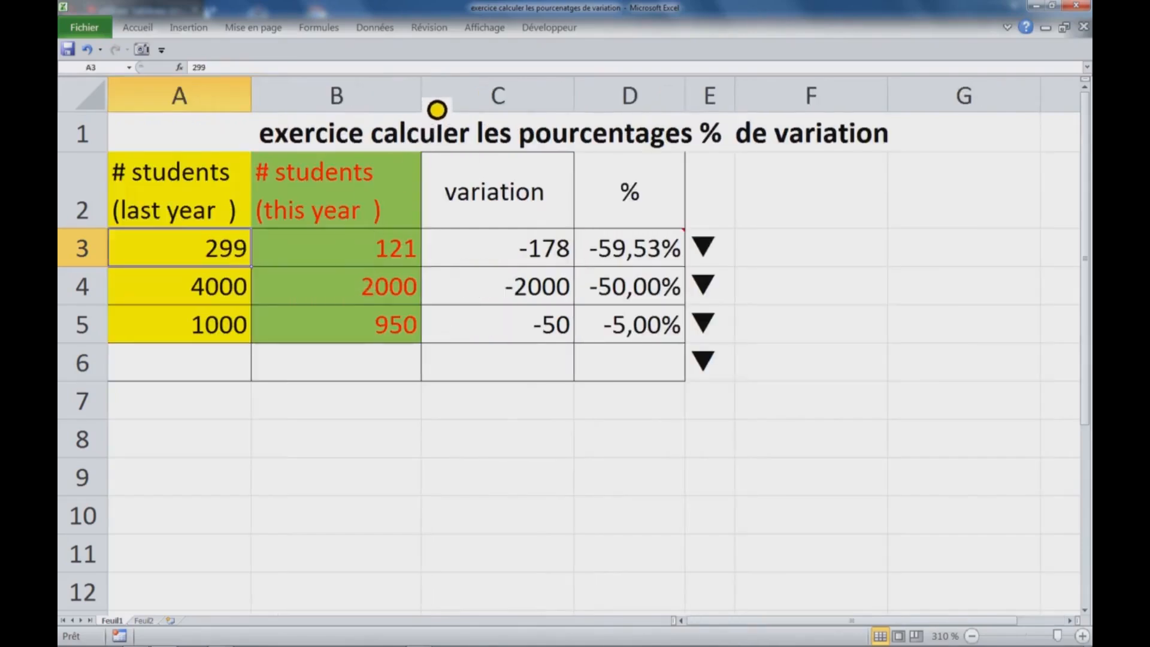
pyautogui.doubleClick(421, 96)
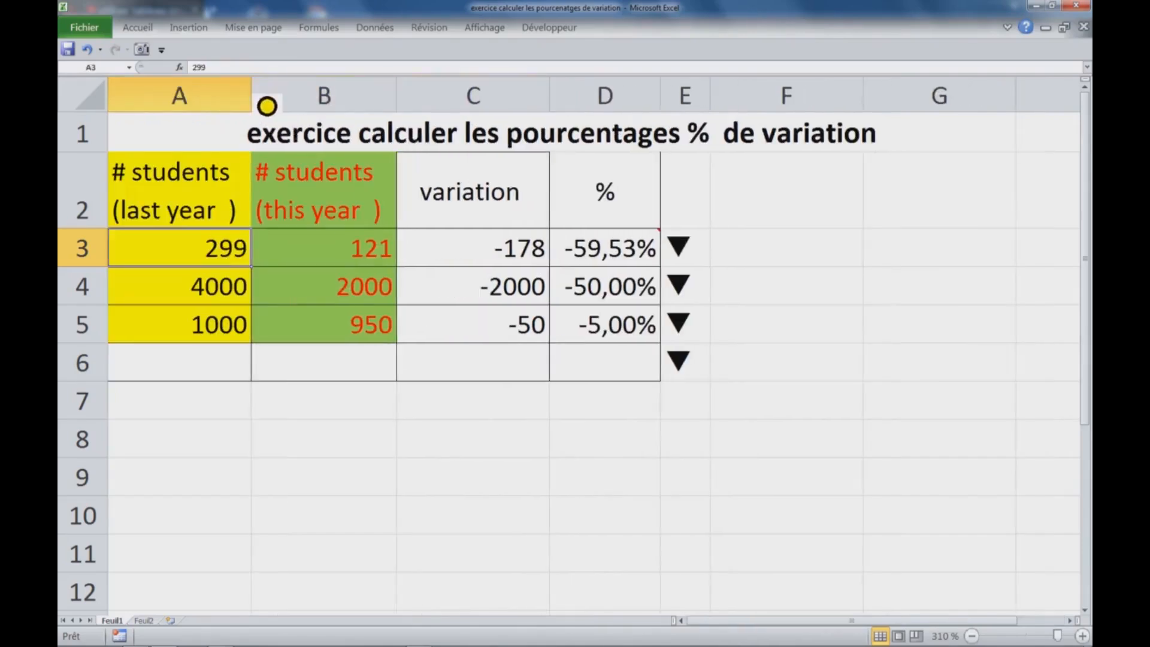
# Review the percentage formula in D5, the arrow indicators in E3 to E5 and the student counts in columns A and B
pyautogui.scroll(-1, 277, 210)
pyautogui.scroll(-1, 277, 210)
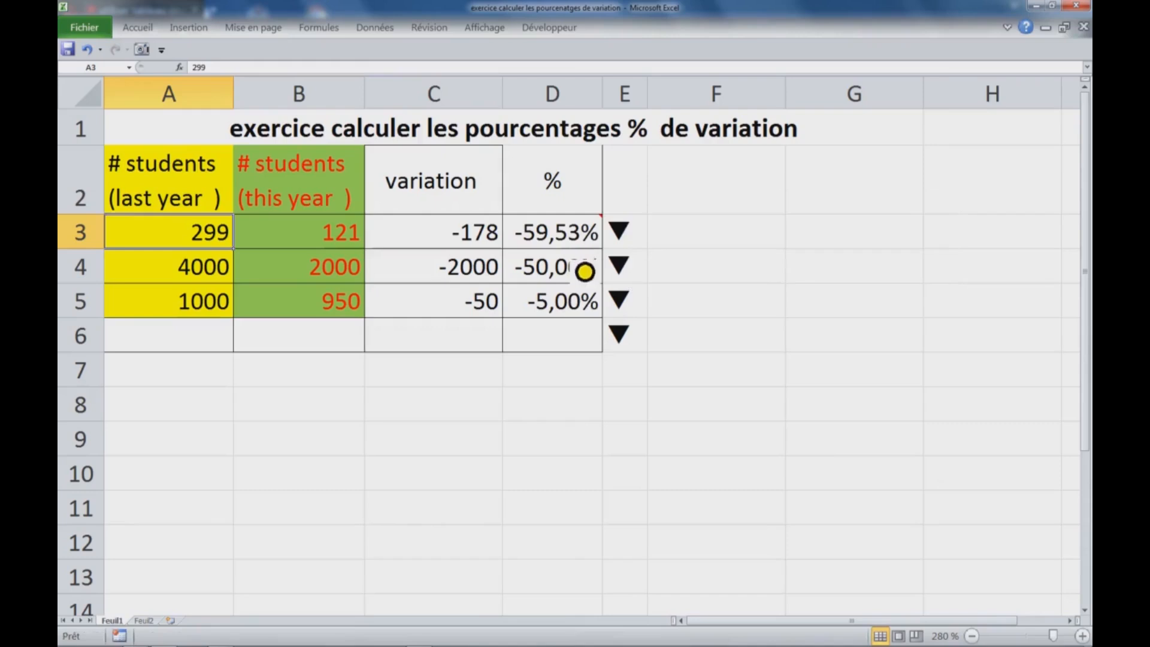
pyautogui.click(581, 306)
pyautogui.click(619, 239)
pyautogui.click(624, 266)
pyautogui.click(632, 311)
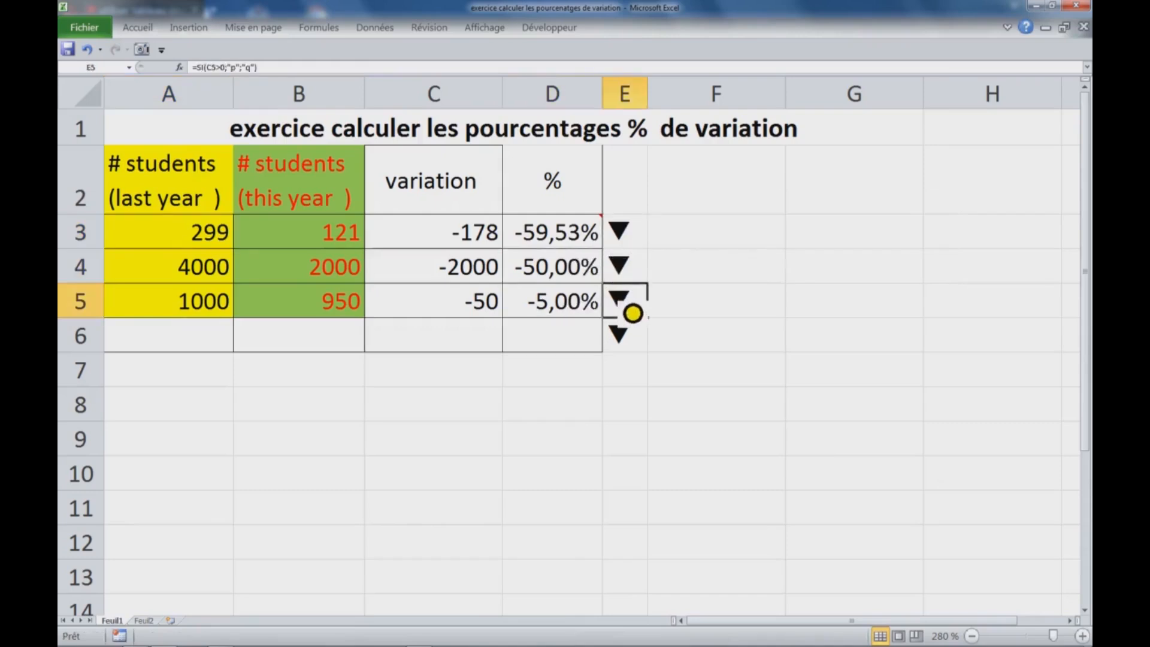
pyautogui.click(412, 205)
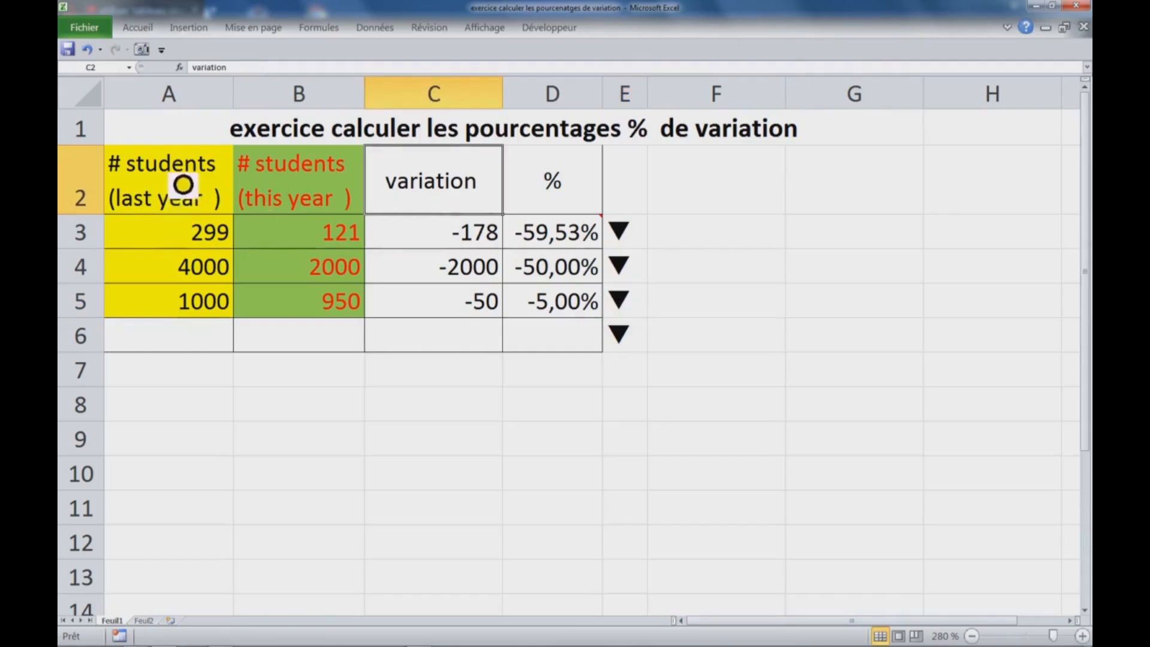
pyautogui.moveTo(149, 175); pyautogui.dragTo(312, 310)
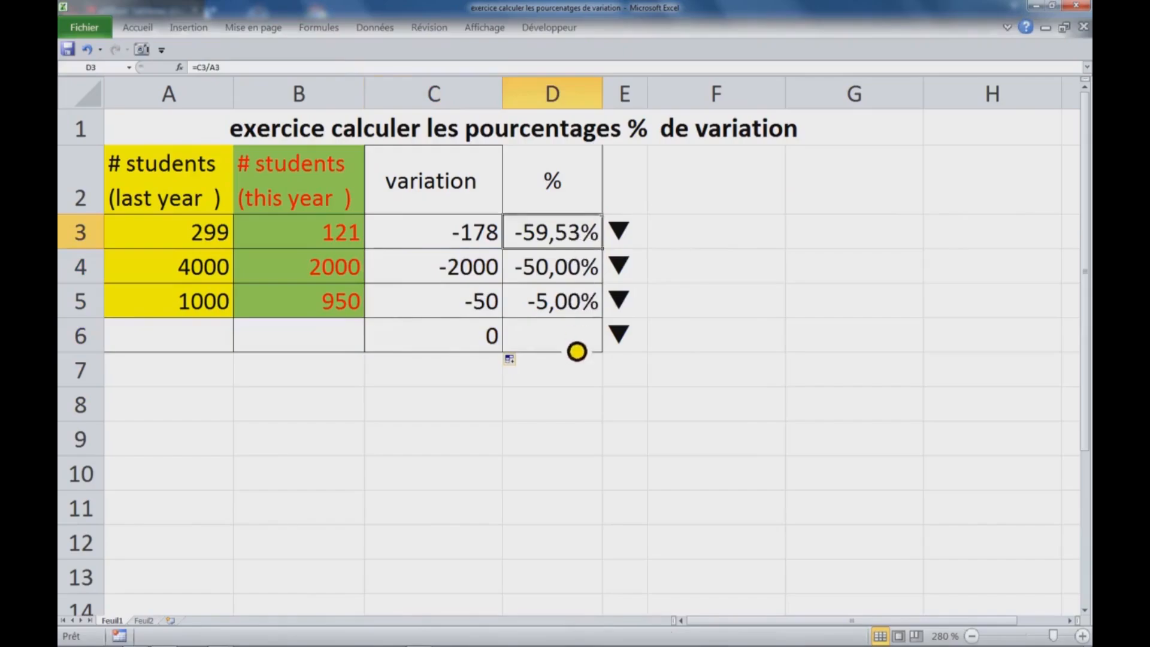
# Add a new row of student counts in row 6, with 2540 for last year and 6872 for this year
pyautogui.click(210, 349)
pyautogui.scroll(-1, 490, 336)
pyautogui.scroll(1, 490, 335)
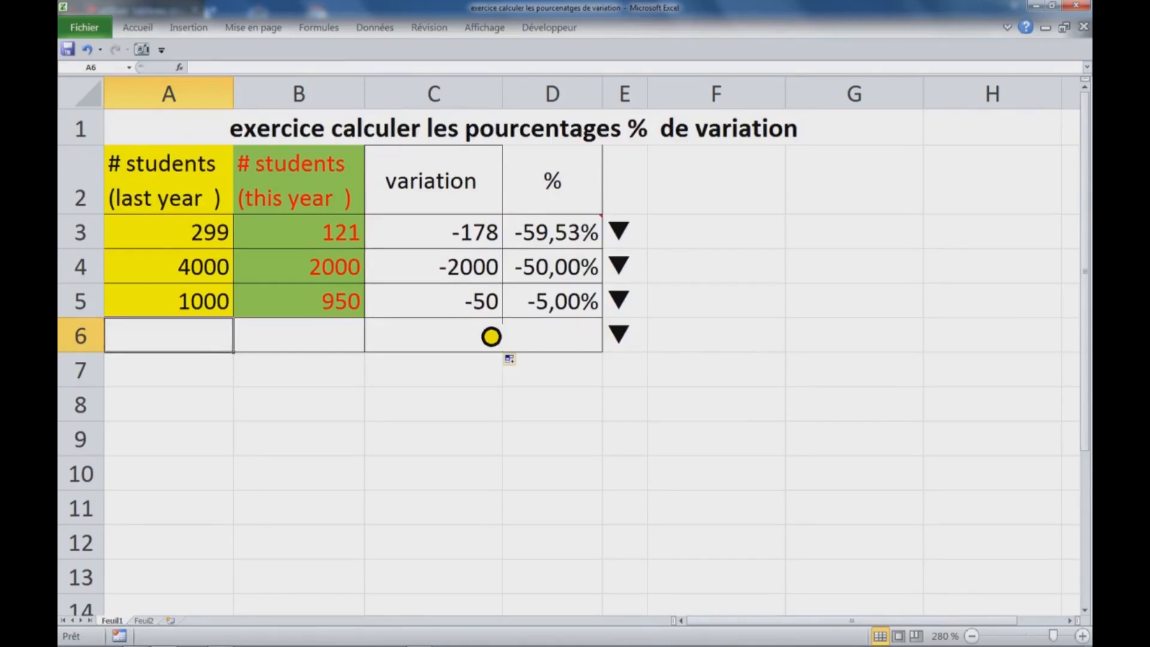
pyautogui.write('2540')
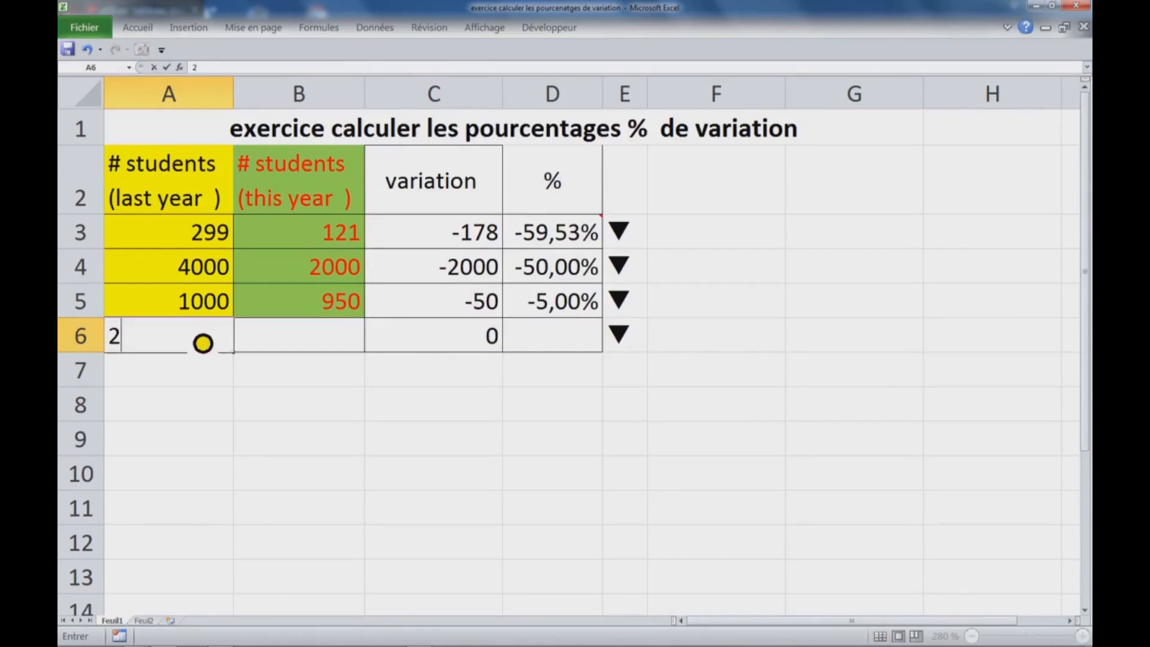
pyautogui.click(319, 350)
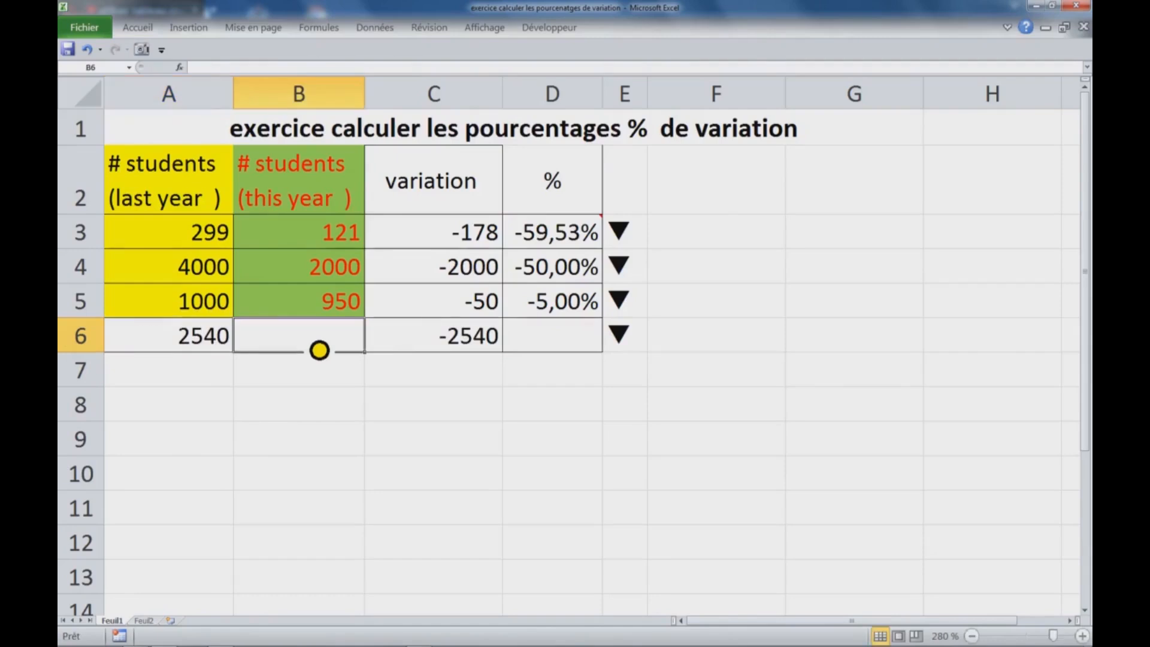
pyautogui.write('6872')
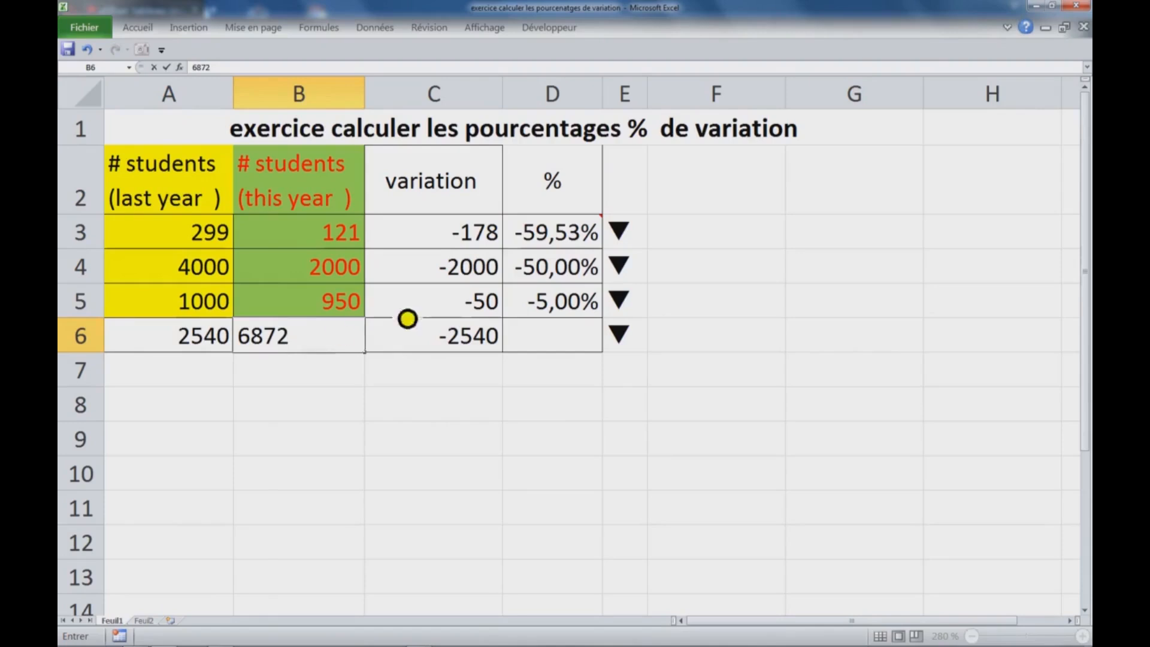
pyautogui.click(757, 308)
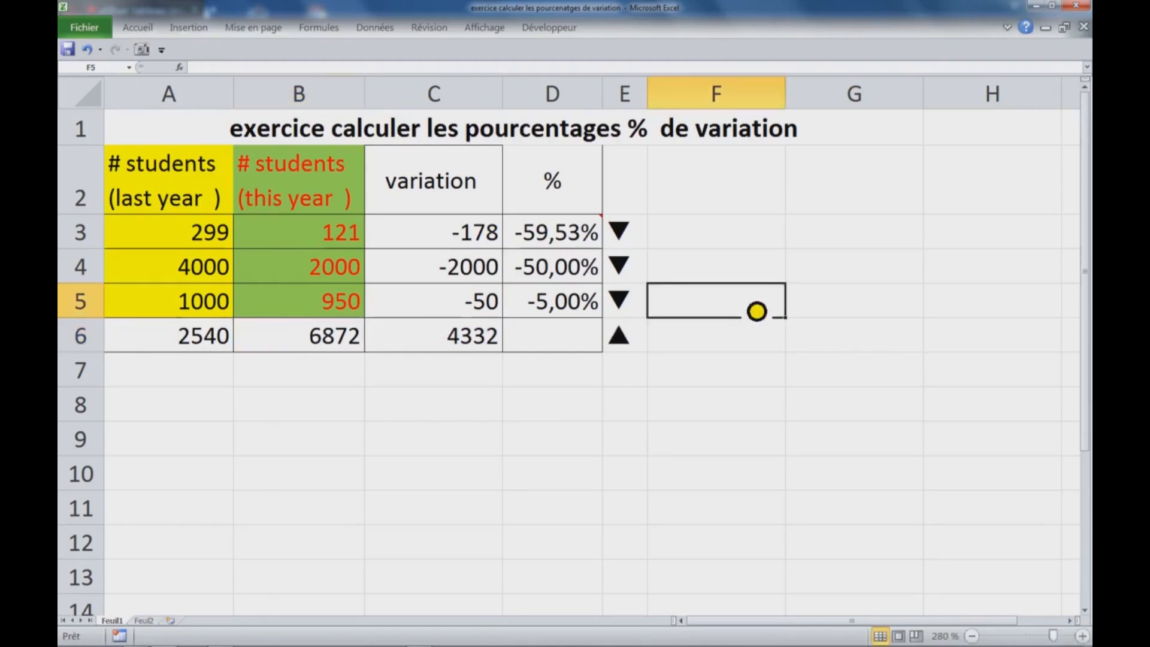
# Fill the percentage formula from D5 down to D6
pyautogui.click(477, 335)
pyautogui.click(584, 318)
pyautogui.click(584, 314)
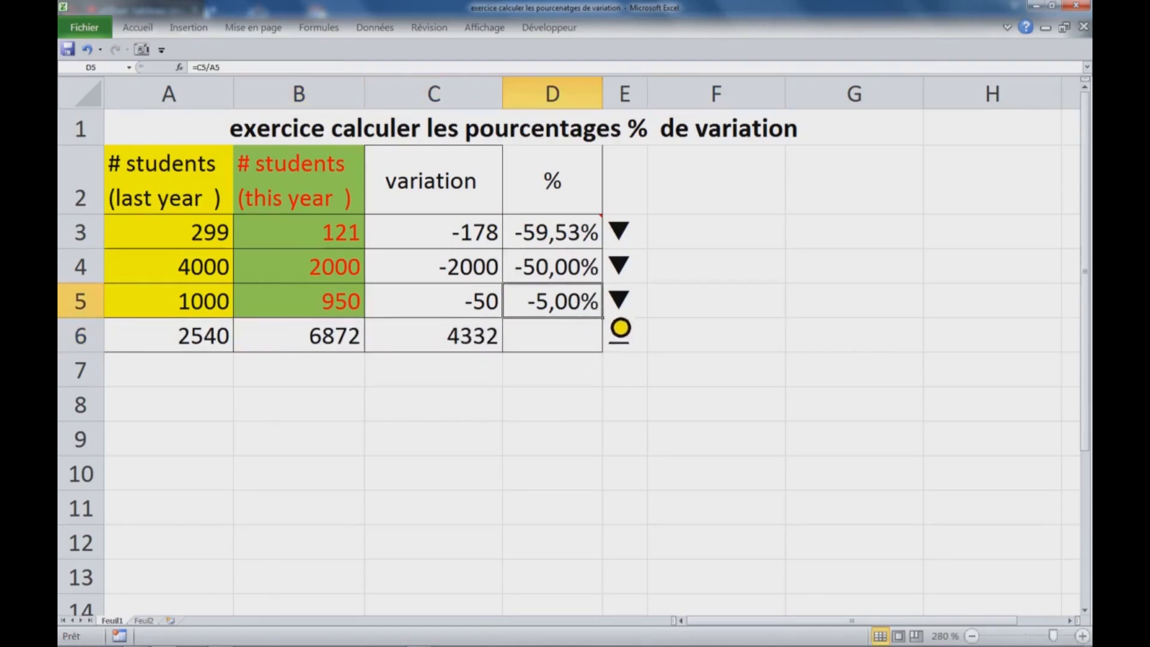
pyautogui.moveTo(602, 318); pyautogui.dragTo(617, 352)
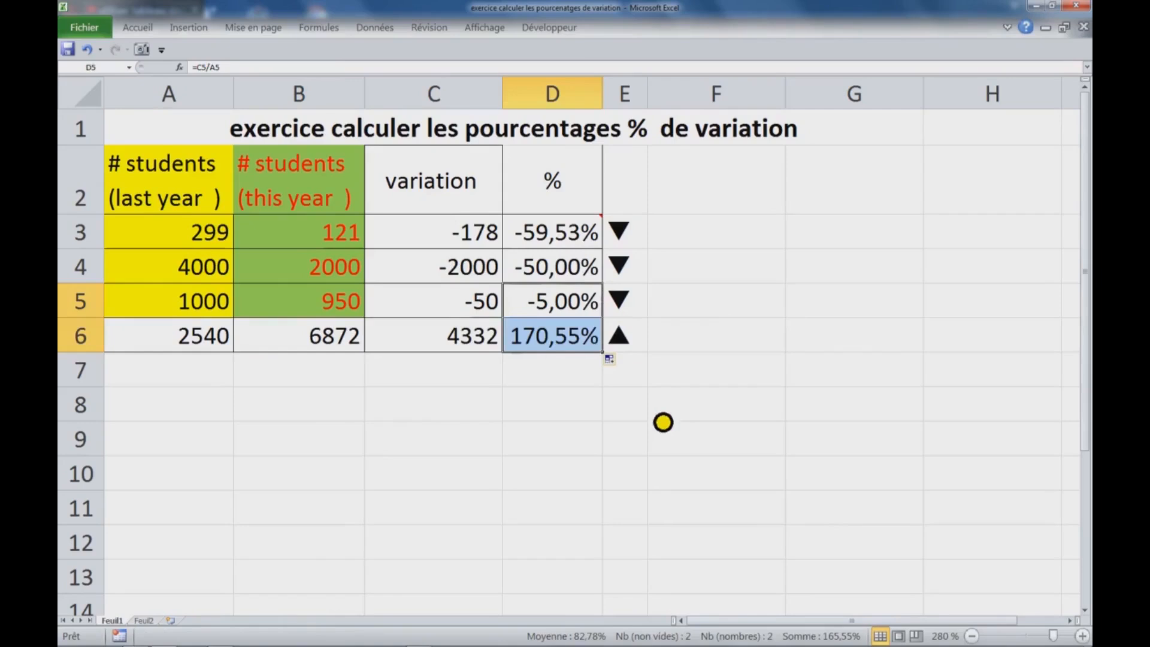
# Check the arrow indicators in E6, E4 and E3 against their variations
pyautogui.click(635, 338)
pyautogui.click(639, 267)
pyautogui.click(631, 234)
pyautogui.click(737, 300)
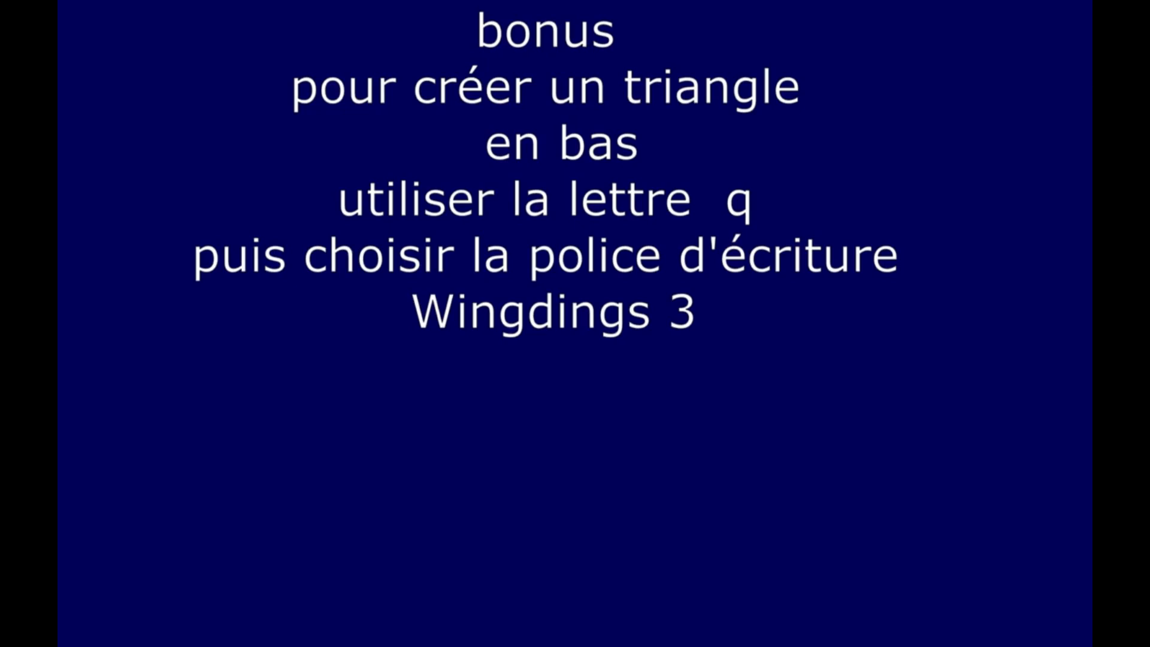